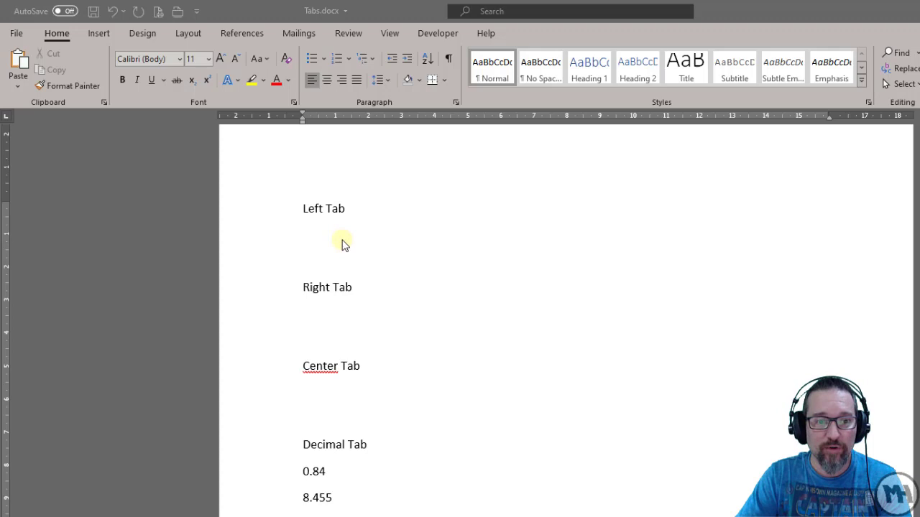
Place the cursor under the Left Tab heading and cycle the tab selector back to Left Tab.
left_click(346, 239)
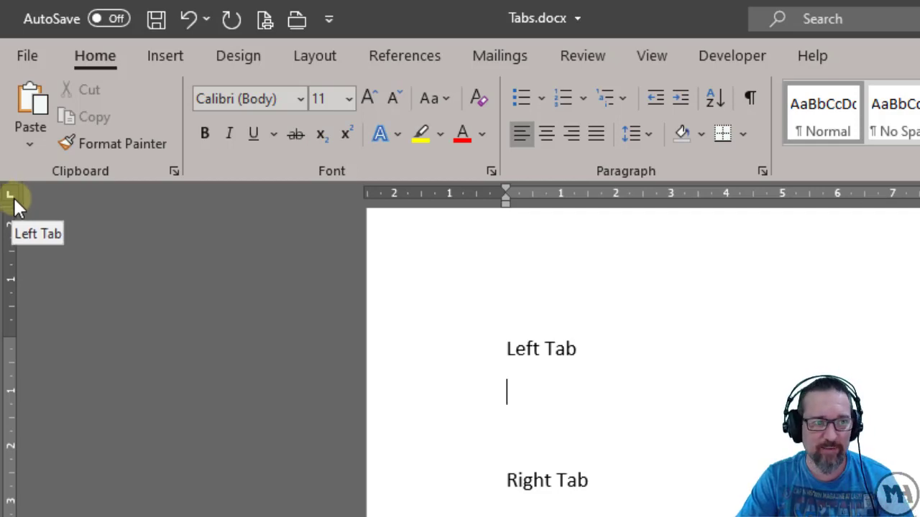
left_click(11, 196)
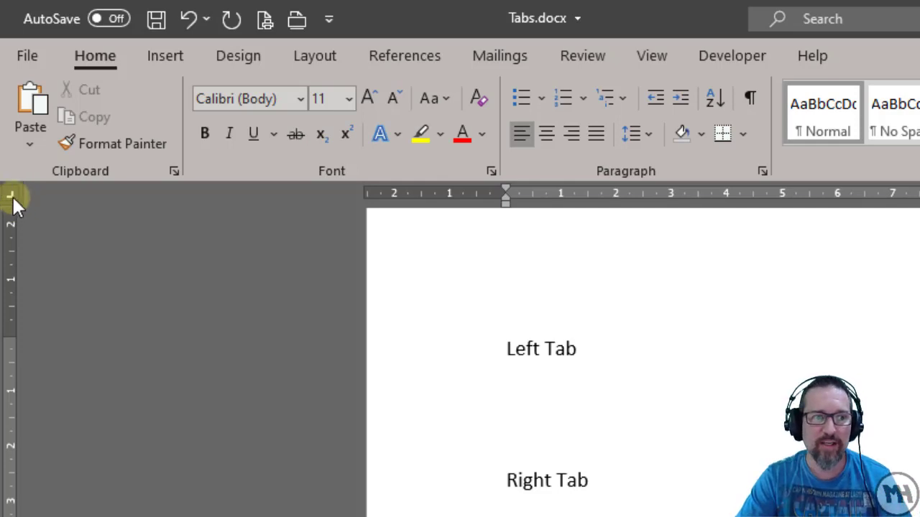
left_click(12, 194)
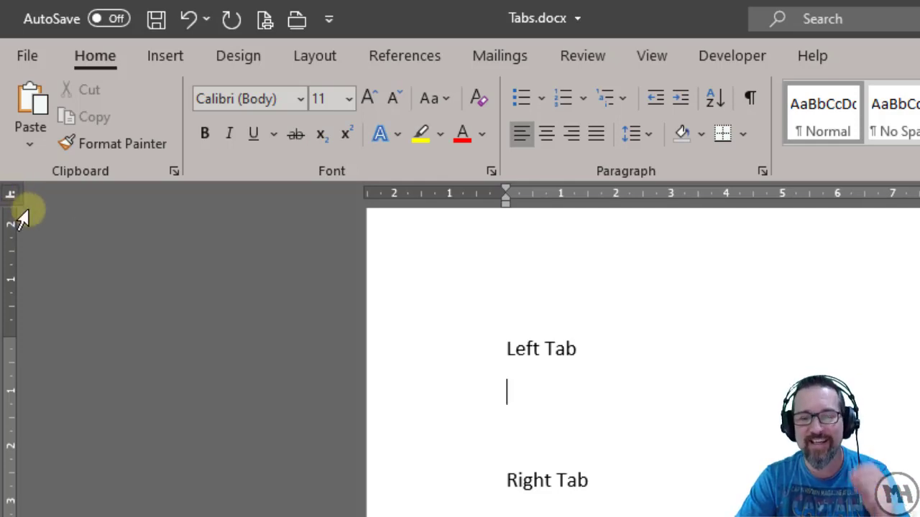
left_click(11, 194)
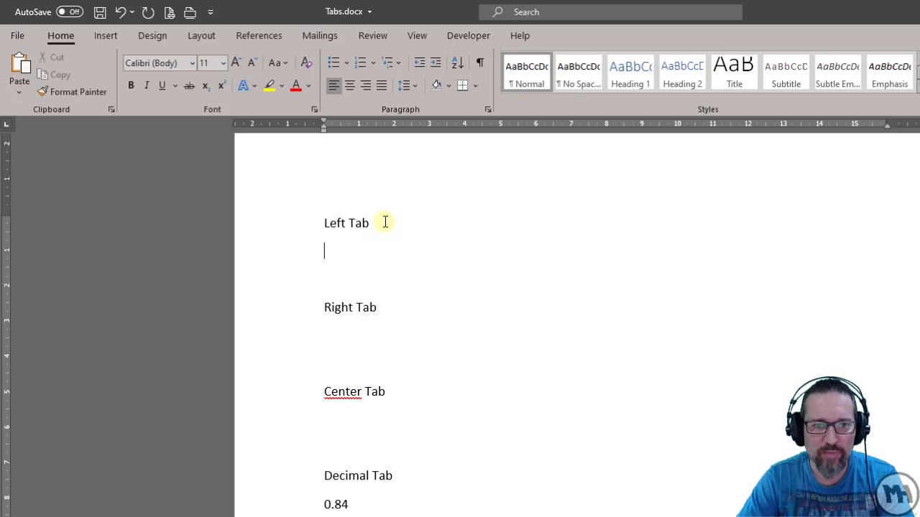
Set a left tab stop at 5 cm and tab the Left Tab heading onto it.
left_click(385, 222)
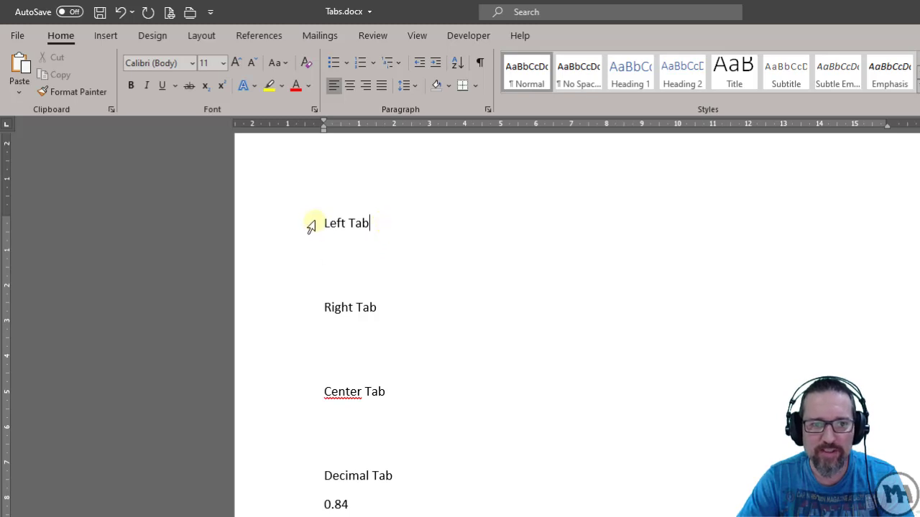
left_click(502, 125)
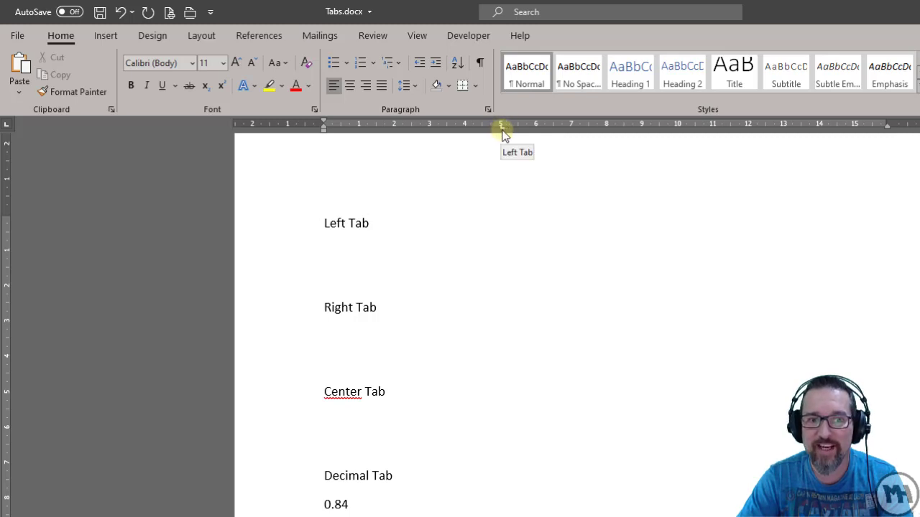
left_click(325, 224)
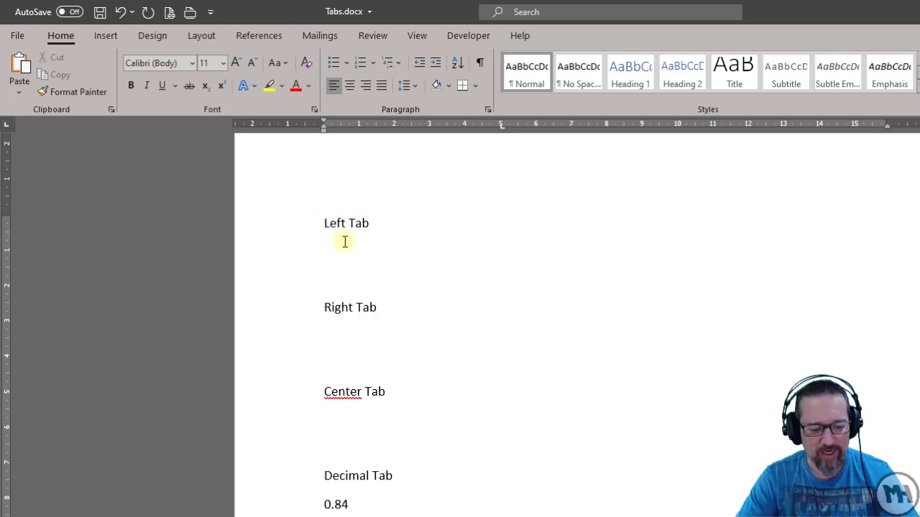
key("Tab")
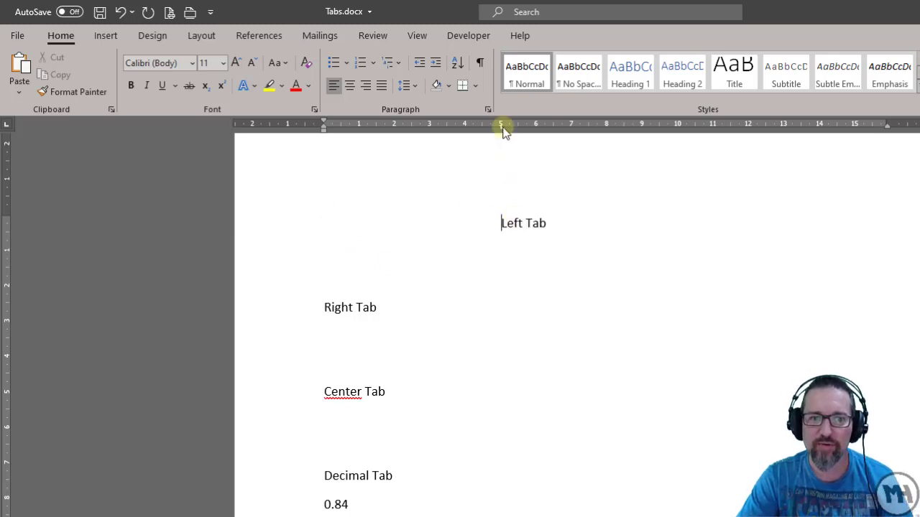
left_click(478, 65)
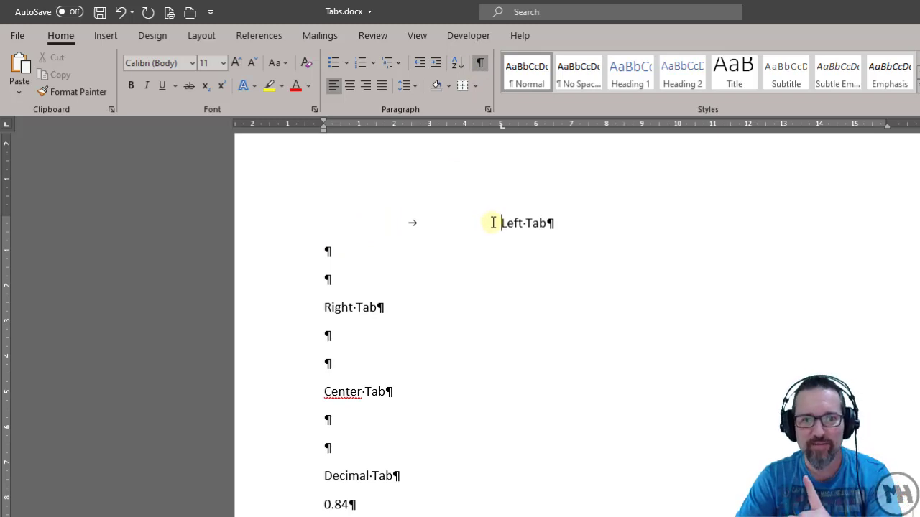
key("BackSpace")
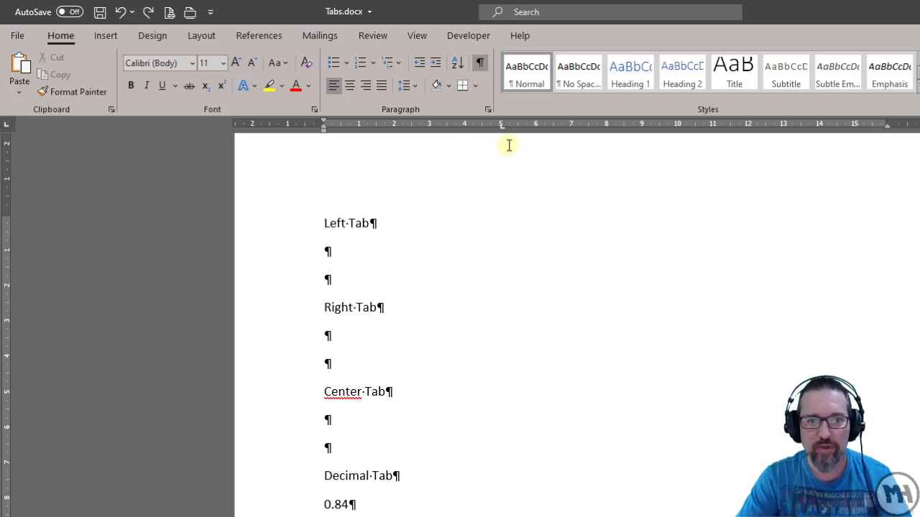
left_click_drag(504, 130, 503, 132)
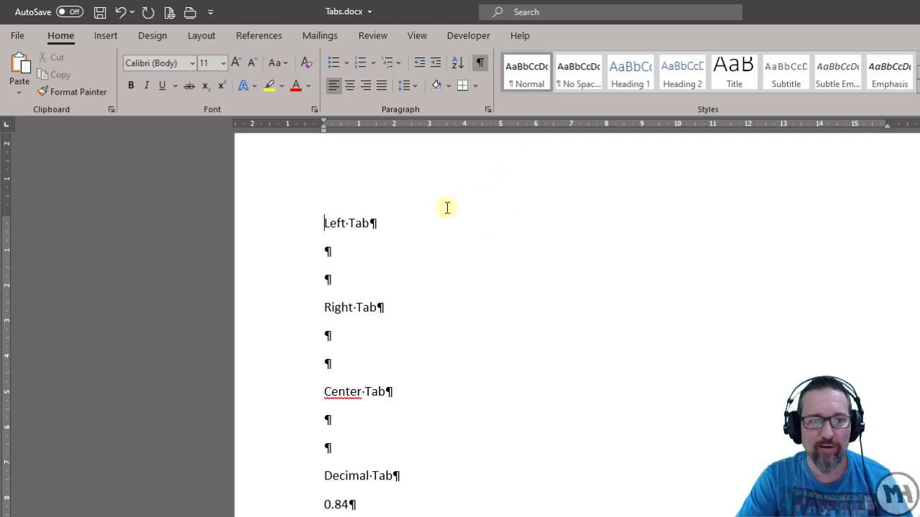
key("Tab")
key("Tab")
key("Tab")
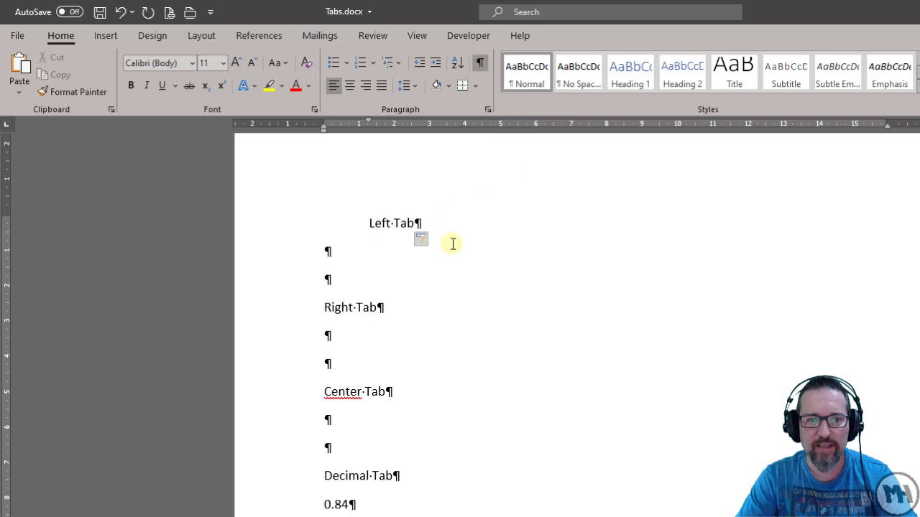
key("Tab")
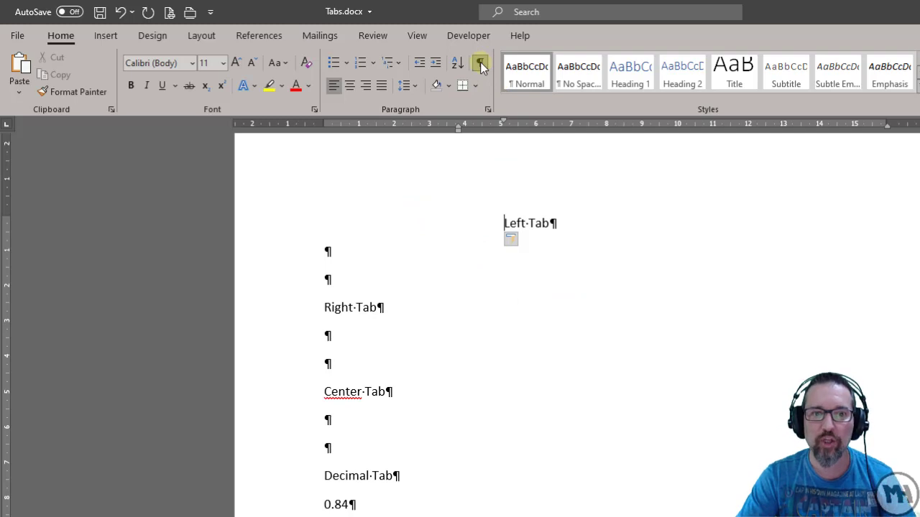
key("BackSpace")
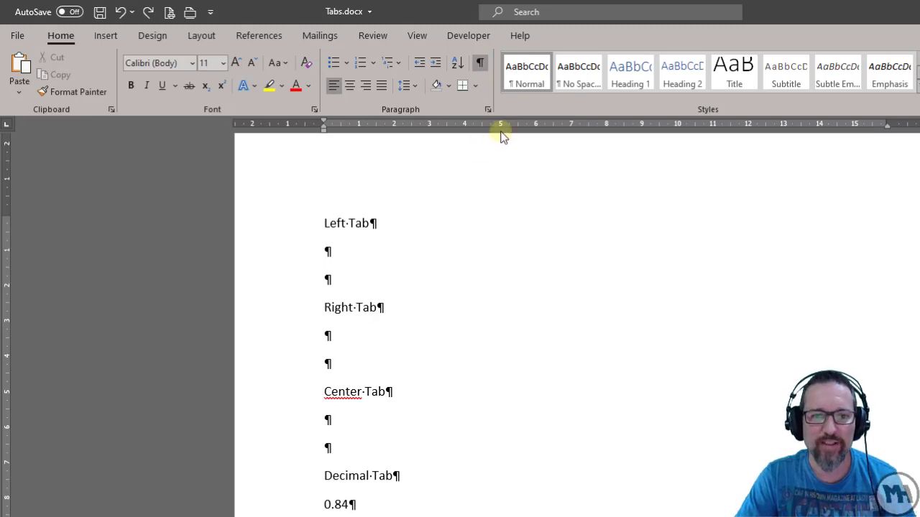
left_click(502, 127)
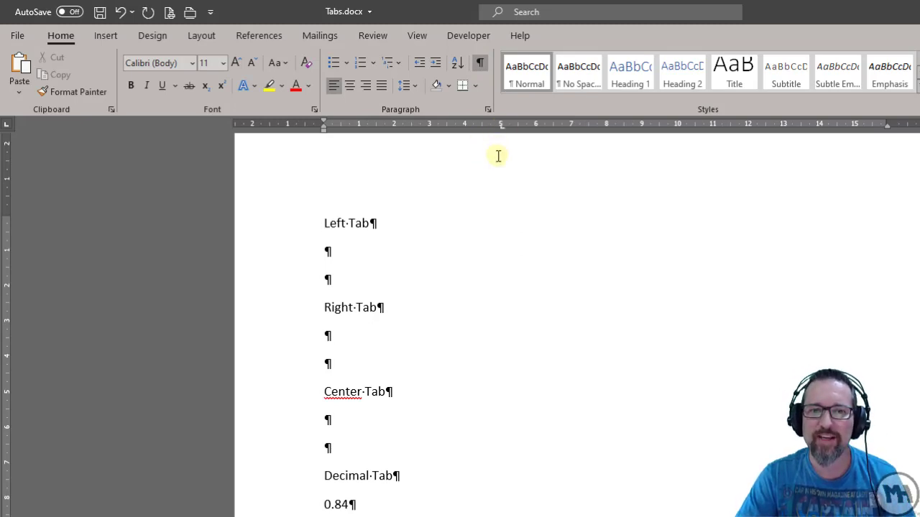
key("Tab")
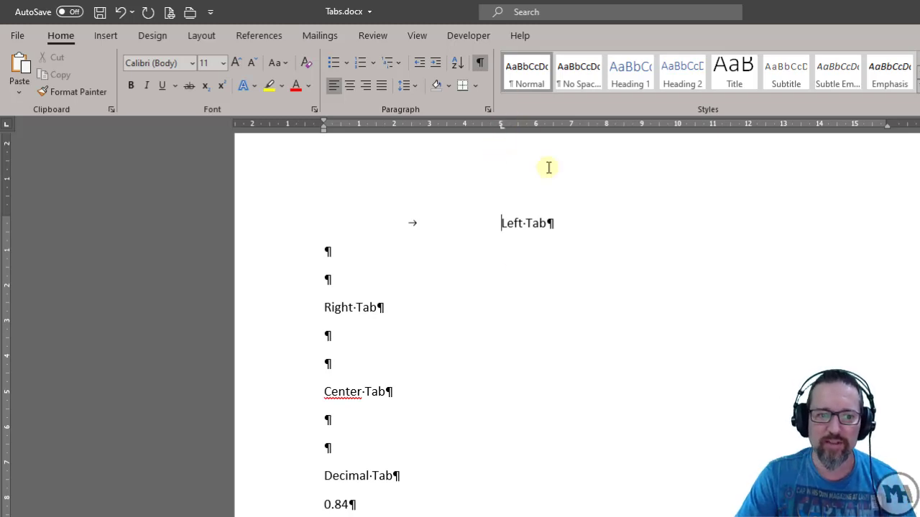
left_click(382, 309)
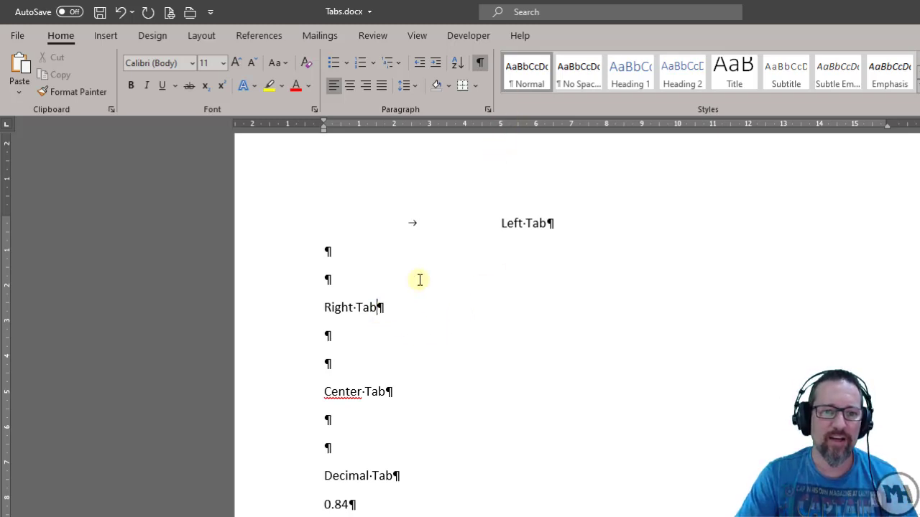
left_click(482, 64)
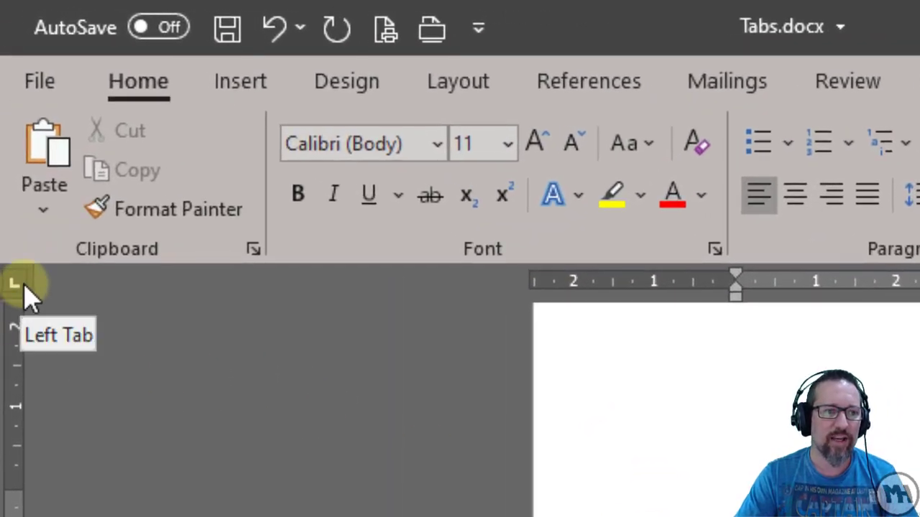
Cycle the ruler's tab selector past Center to the Right Tab type.
left_click(22, 287)
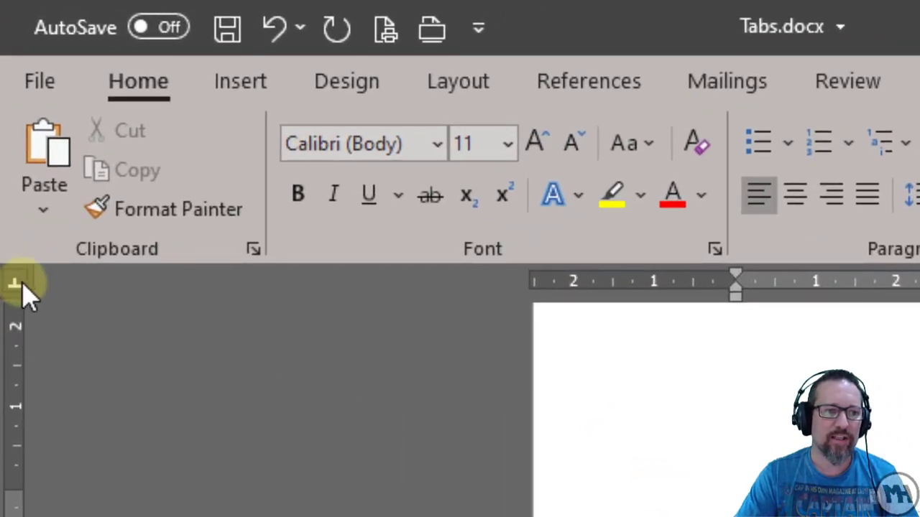
left_click(15, 288)
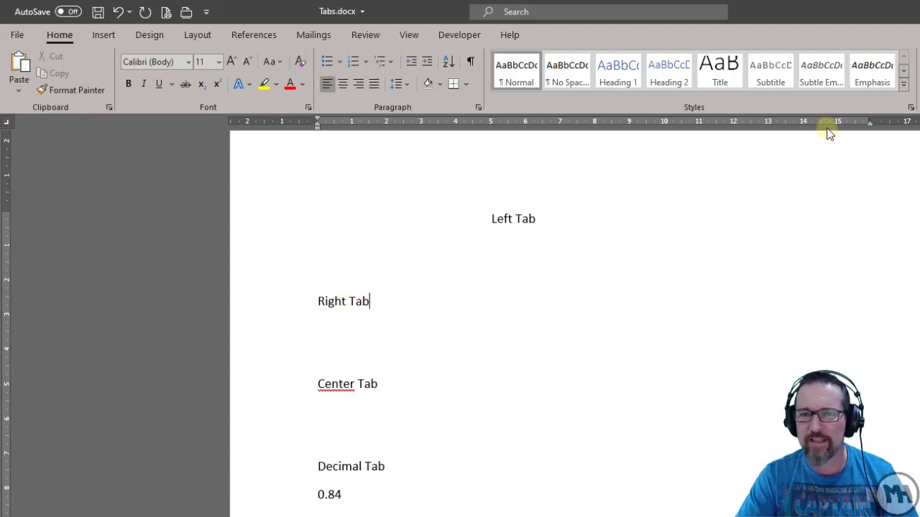
Set a right tab stop near 13 cm and push the Right Tab heading onto it.
left_click(768, 123)
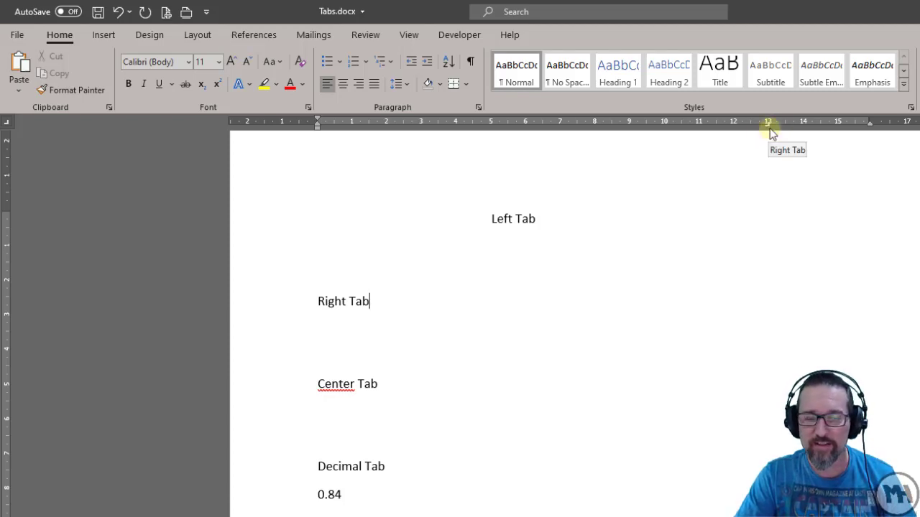
left_click(316, 301)
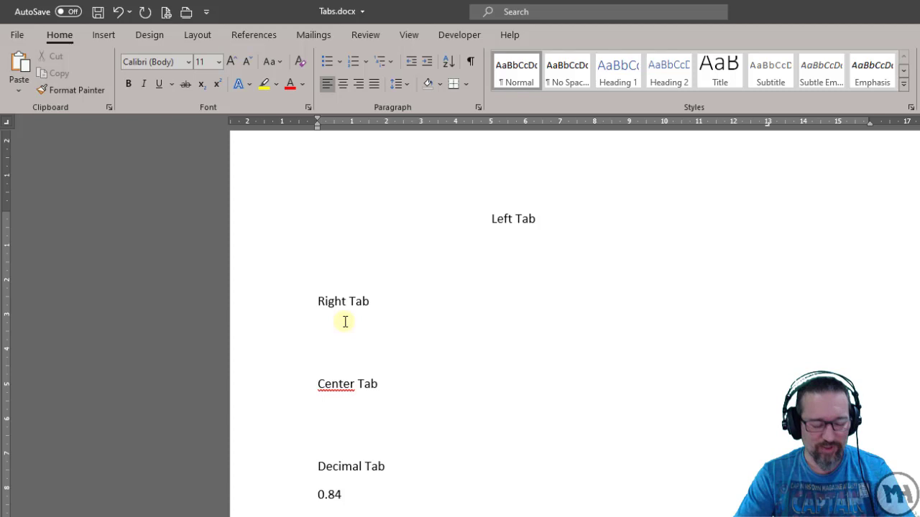
key("Tab")
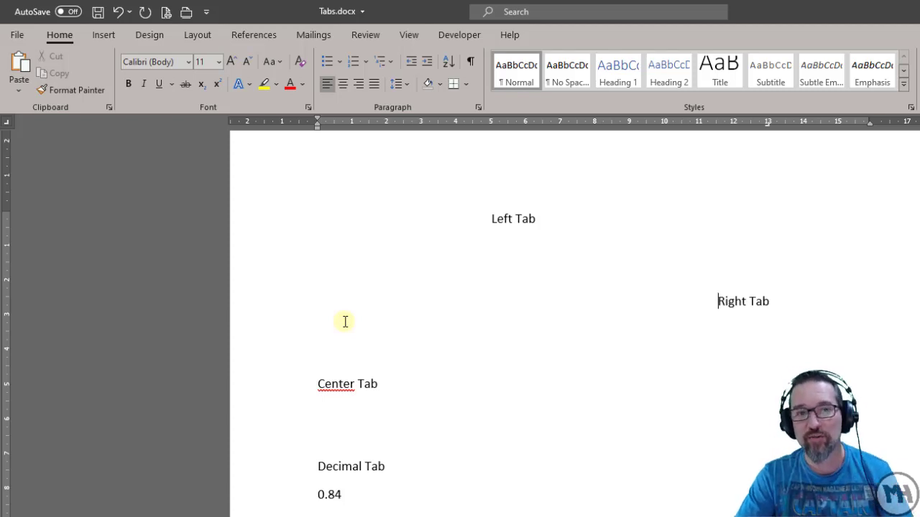
Type three right-aligned lines: 'Kjhfdgkjhfd kjhdf gkjhdfg kjdfhg kjh', 'kljgjgrigrjg', 'jgirjghdnghgh hdhgh'.
left_click(780, 309)
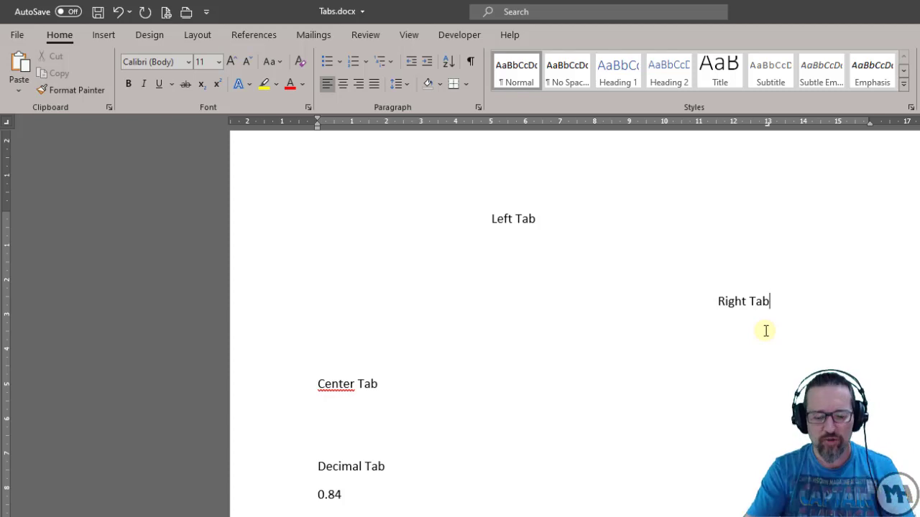
key("Return")
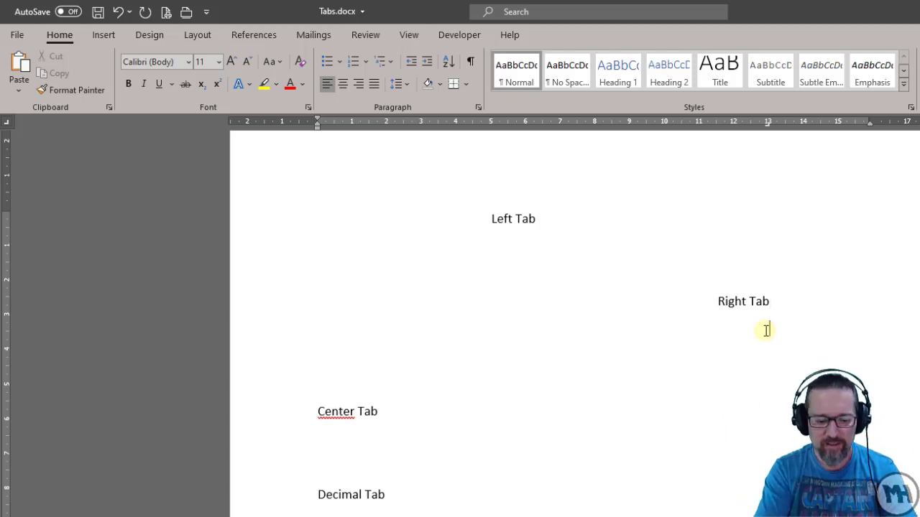
type("Kjhfdgkjhfd kjhdf gkjhdfg kjdf")
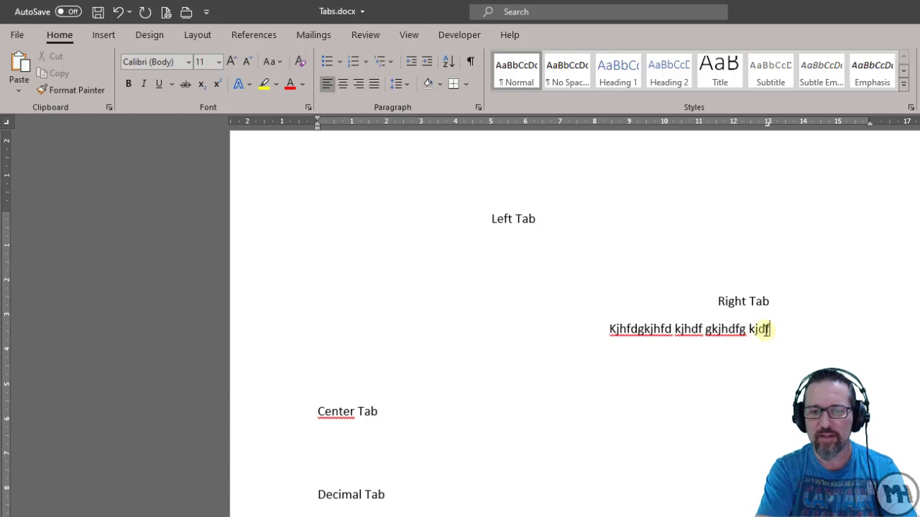
type("hg kjh")
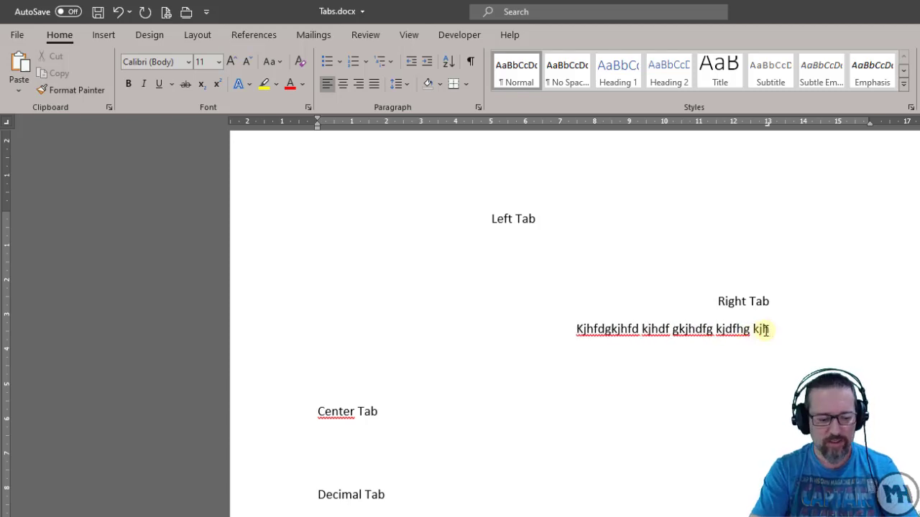
key("Return")
type("kljg")
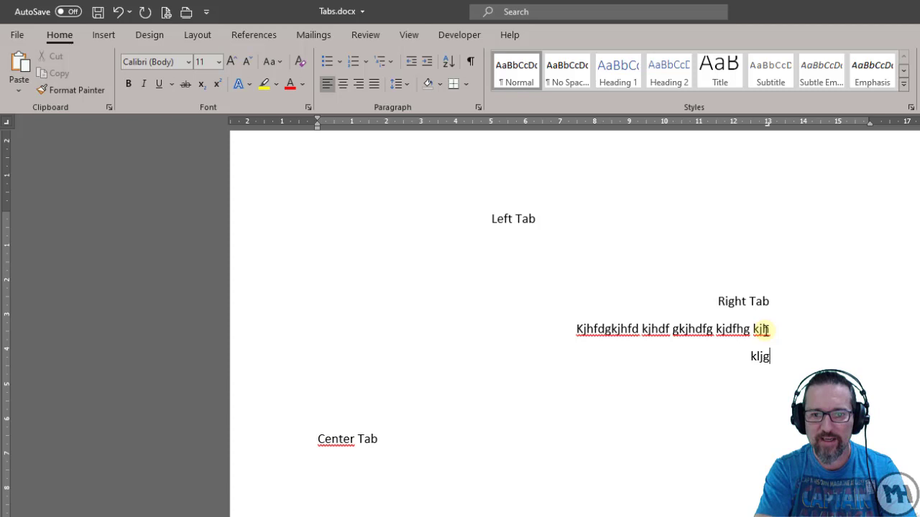
type("jgrigrjg")
key("Return")
type("j")
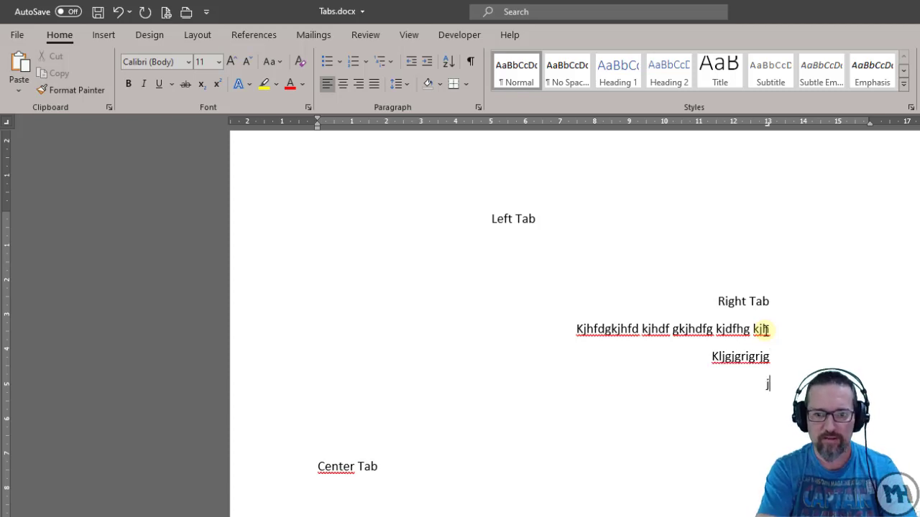
type("girjghdnghgh ")
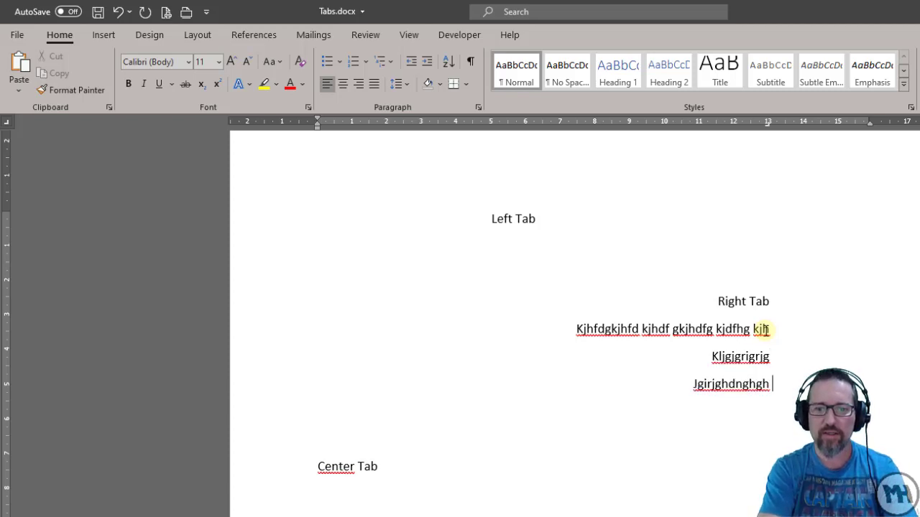
type("hdhgh")
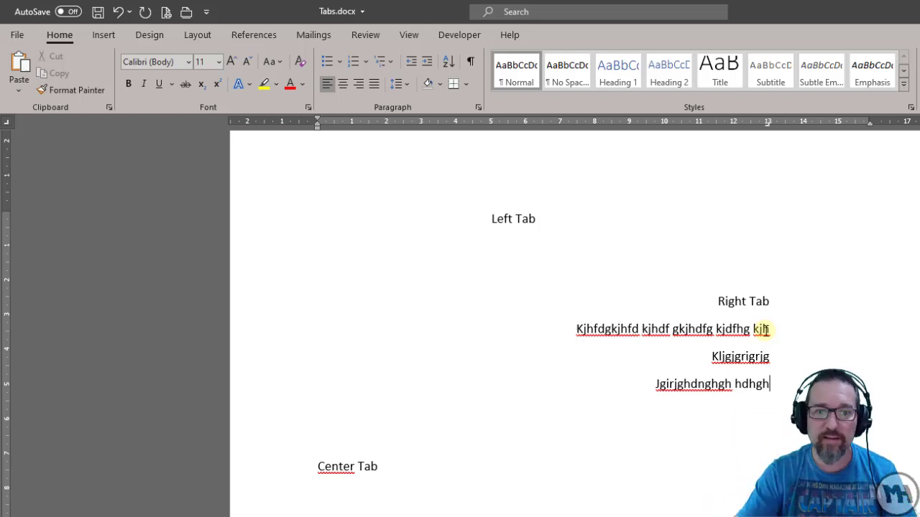
Add lines 'hfjkhs jfjf gjgjg' and 'jdgflkjfdlkjg' under Left Tab, starting at the 5 cm stop.
left_click(578, 219)
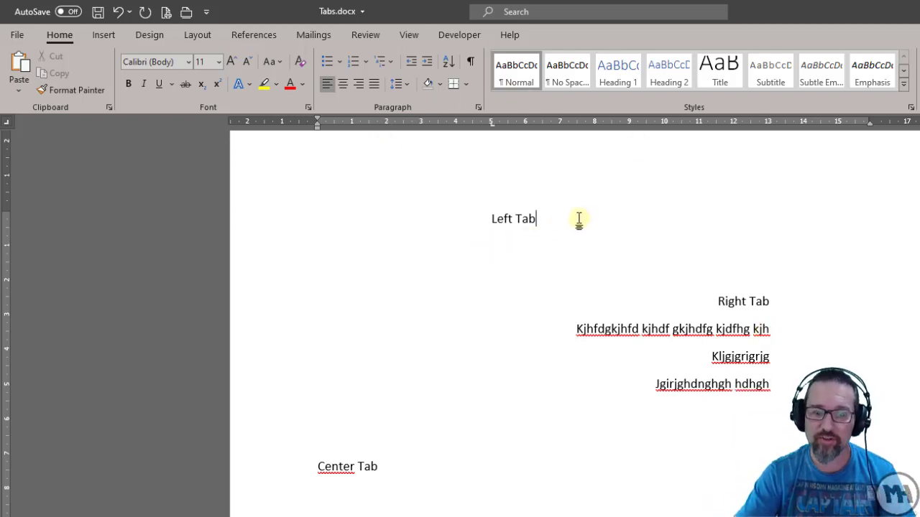
key("Return")
type("hfjkhs")
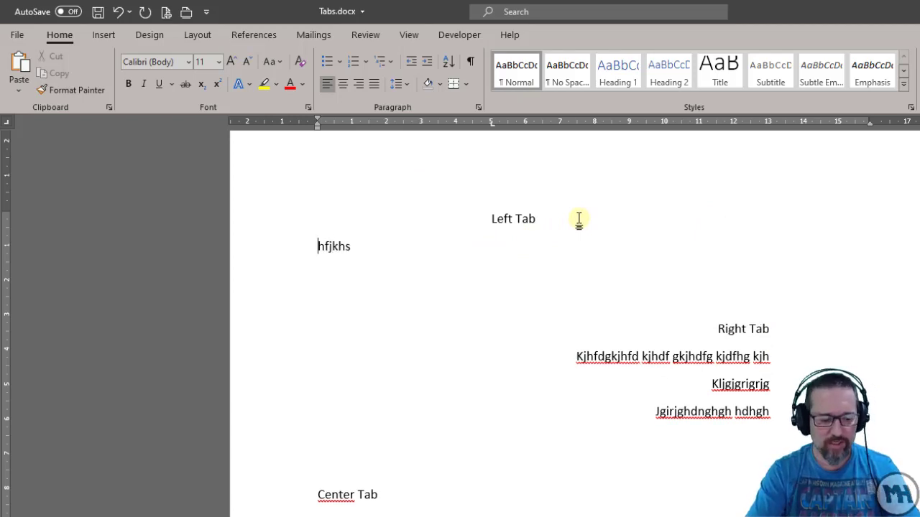
key("Tab")
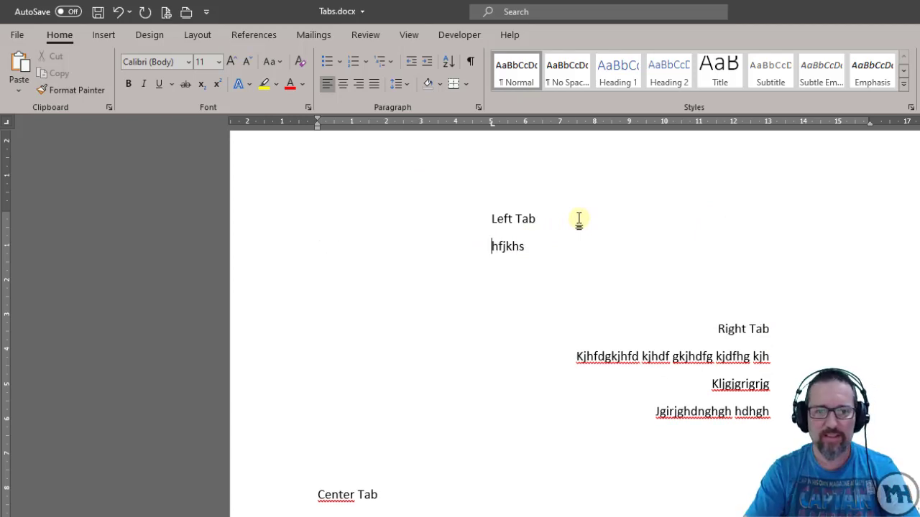
key("End")
type("jfjf gjgjg")
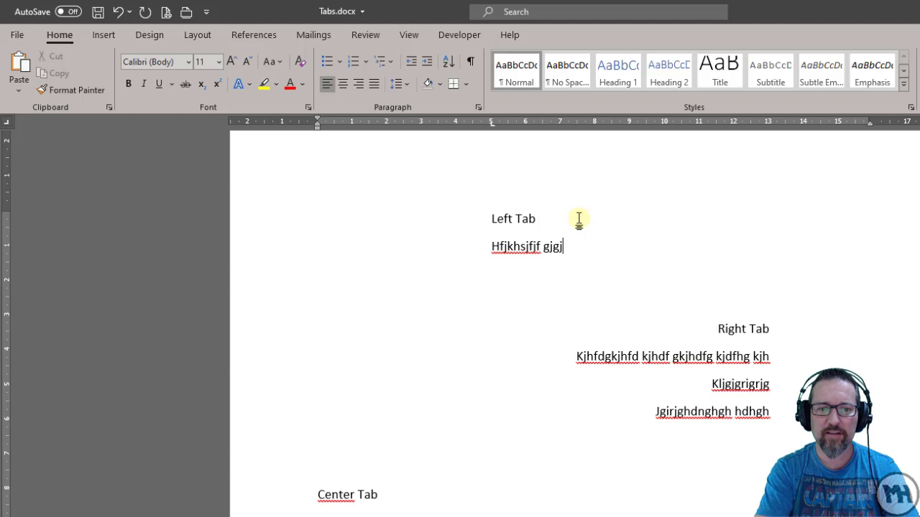
key("Return")
key("Tab")
type("jdgflkjfdlkjg")
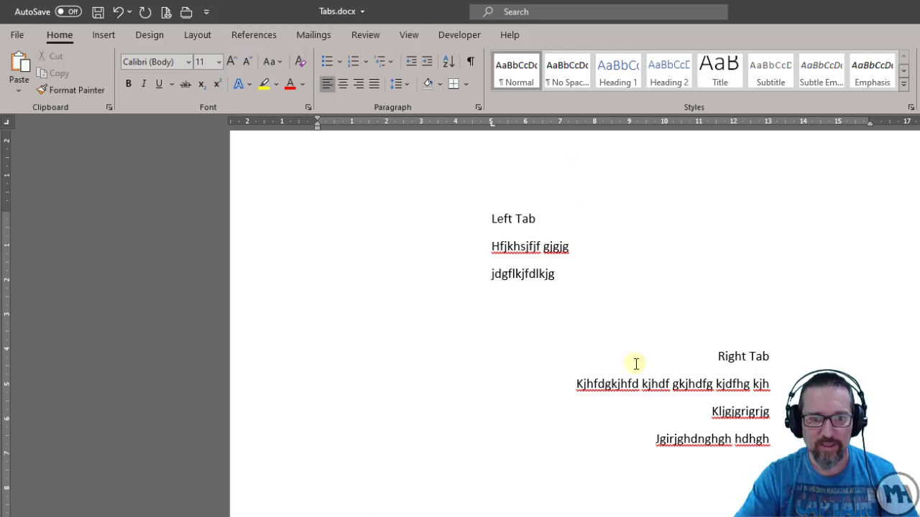
Set a center tab stop at 8 cm and center the Center Tab heading on it.
scroll(636, 364, "down", 5)
scroll(399, 307, "down", 3)
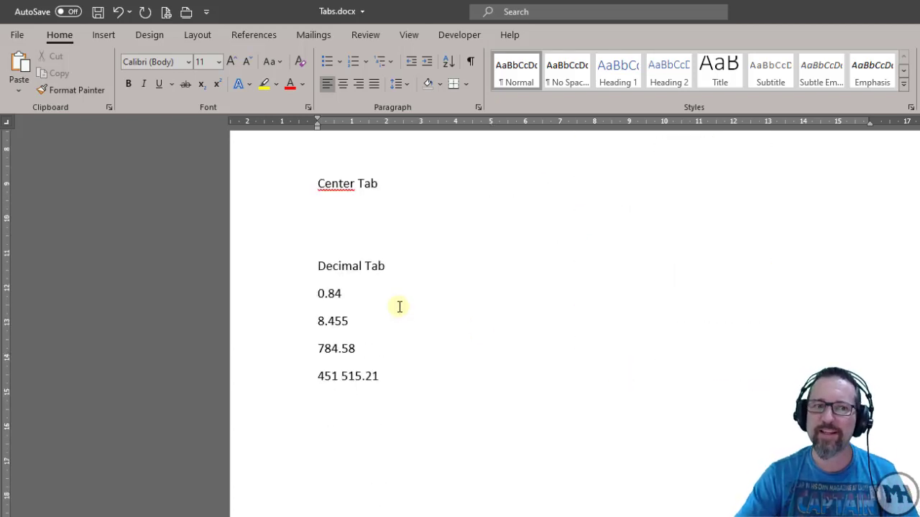
left_click(7, 123)
left_click(7, 124)
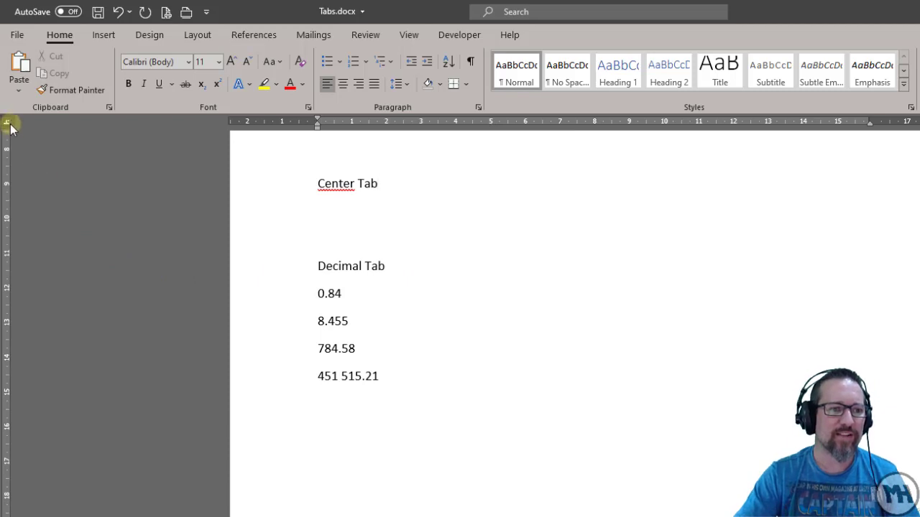
left_click(7, 124)
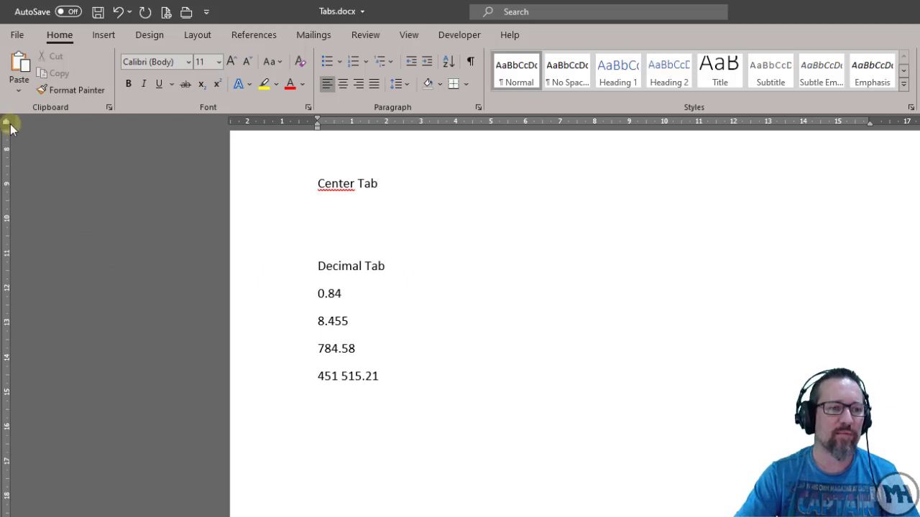
left_click(7, 124)
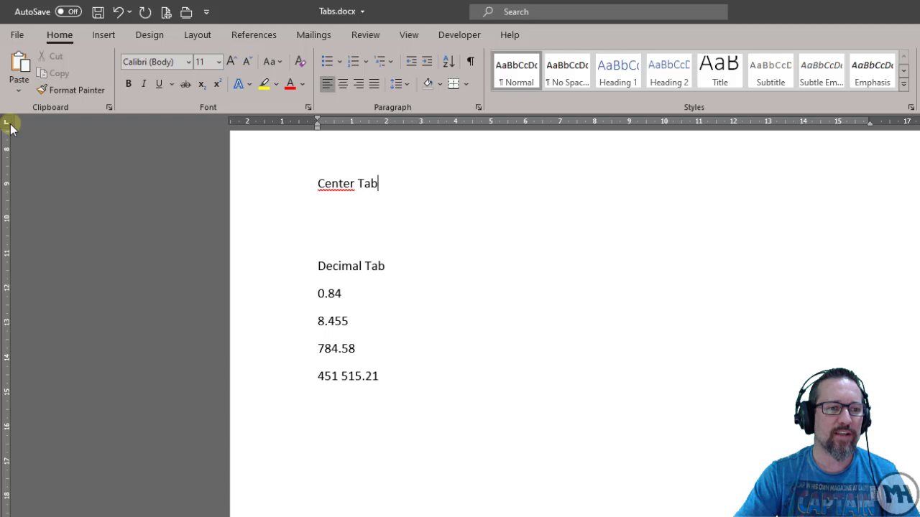
left_click(594, 126)
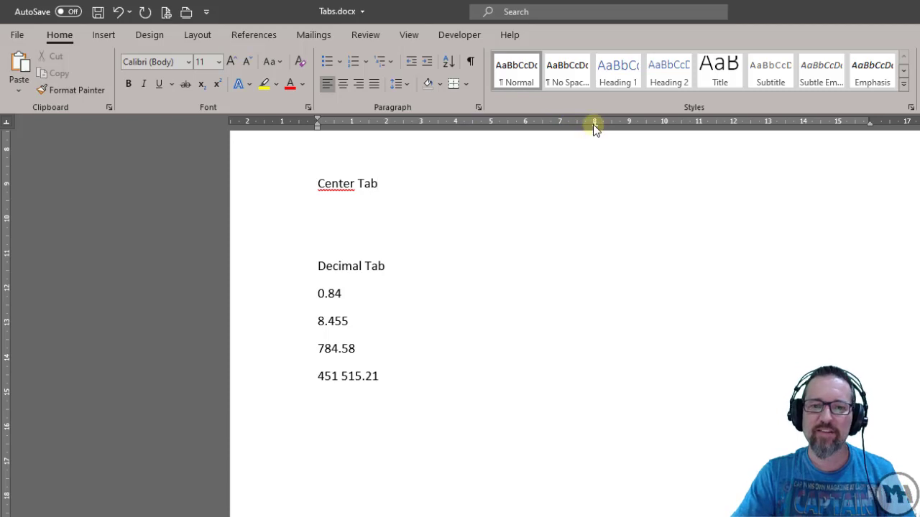
left_click(318, 184)
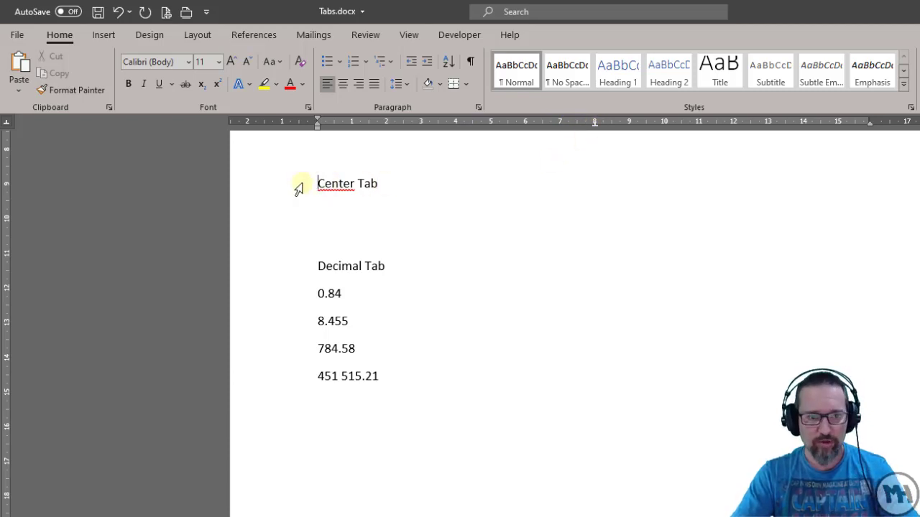
key("Tab")
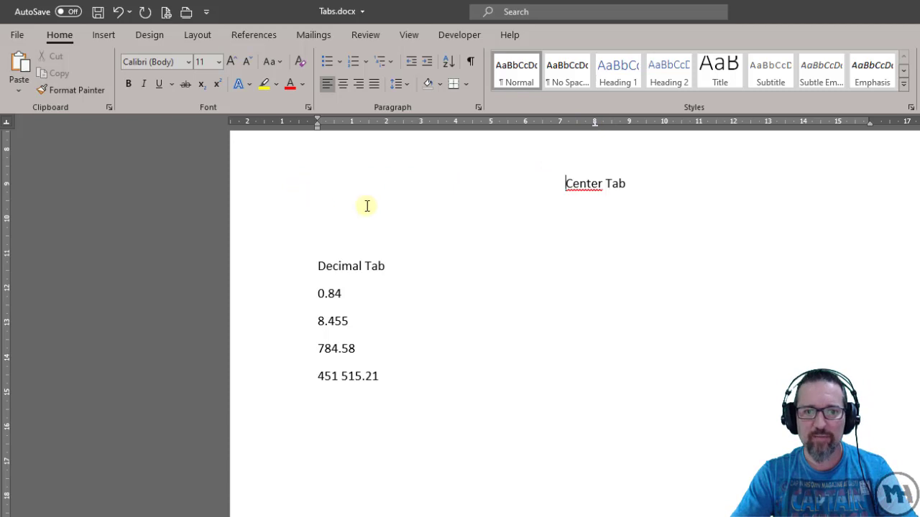
Add the centred sample line 'fjfjfjfjfjfjfjfjfjfjfjfj' under Center Tab.
left_click(656, 183)
key("Return")
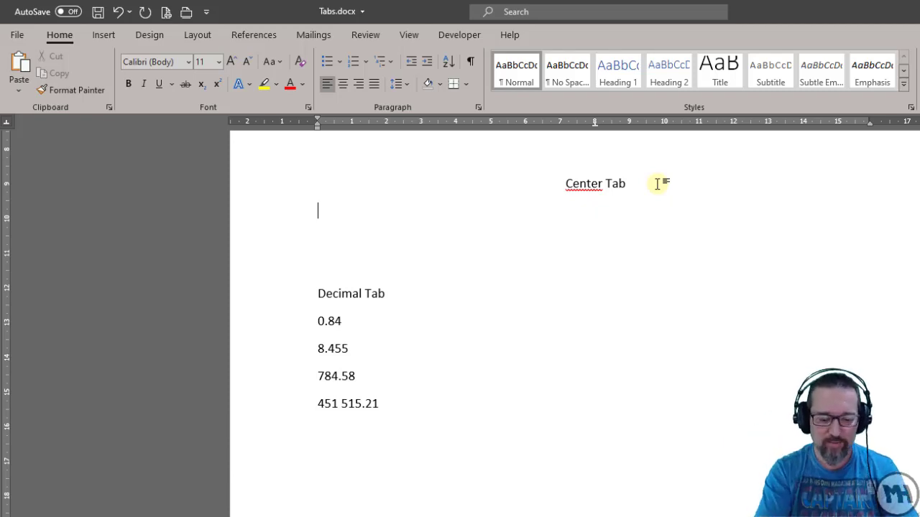
type("fjfj")
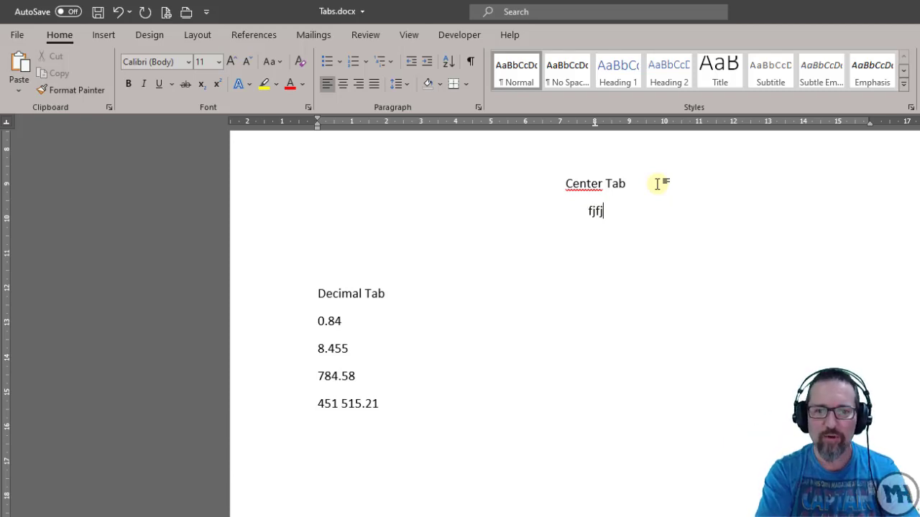
type("fjfjfjfjfjfjfjfjfjfj")
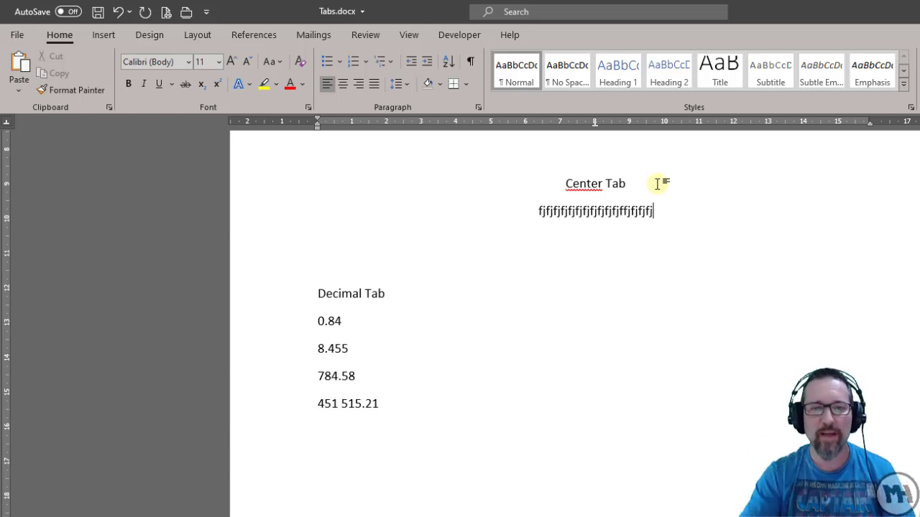
Put the cursor in the 0.84 line under Decimal Tab and choose the Decimal Tab stop type.
left_click(395, 292)
scroll(394, 293, "down", 2)
scroll(393, 296, "down", 1)
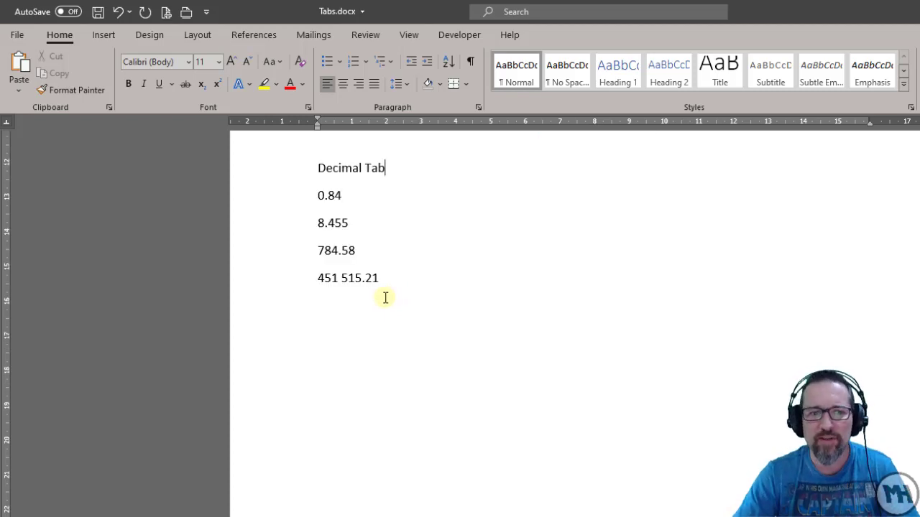
left_click(364, 192)
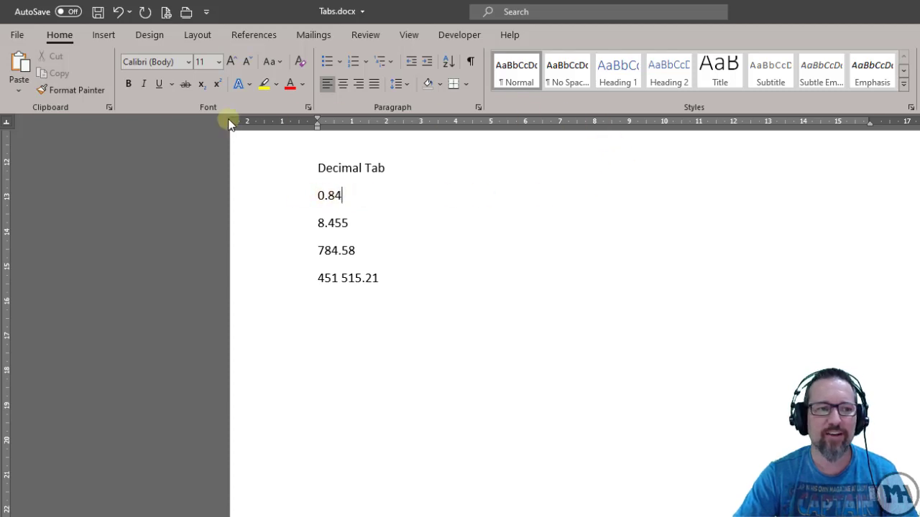
left_click(7, 122)
left_click(7, 122)
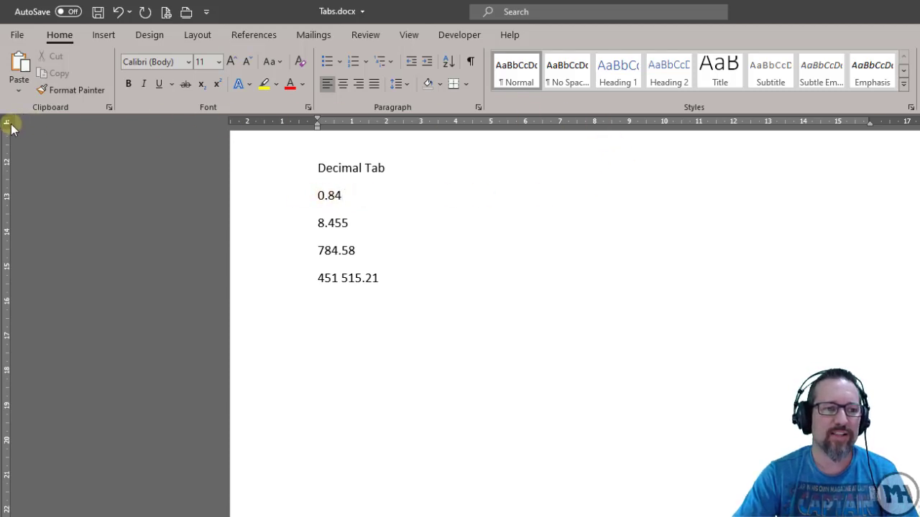
left_click(6, 122)
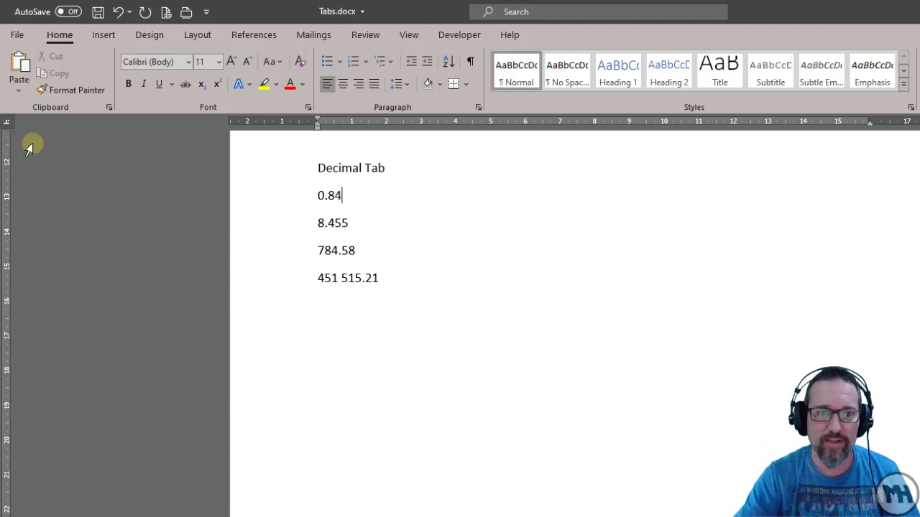
Set a decimal tab stop at 7 cm and align 0.84 on it.
left_click(560, 122)
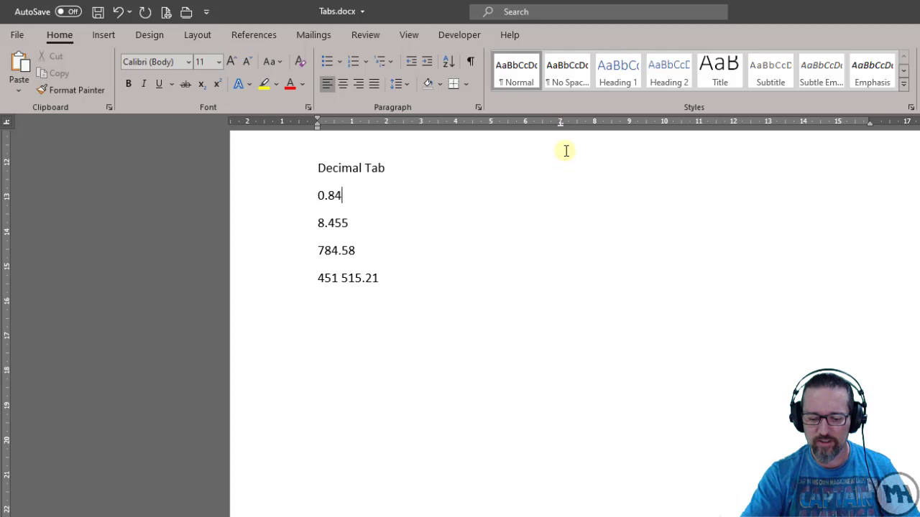
key("Home")
key("Tab")
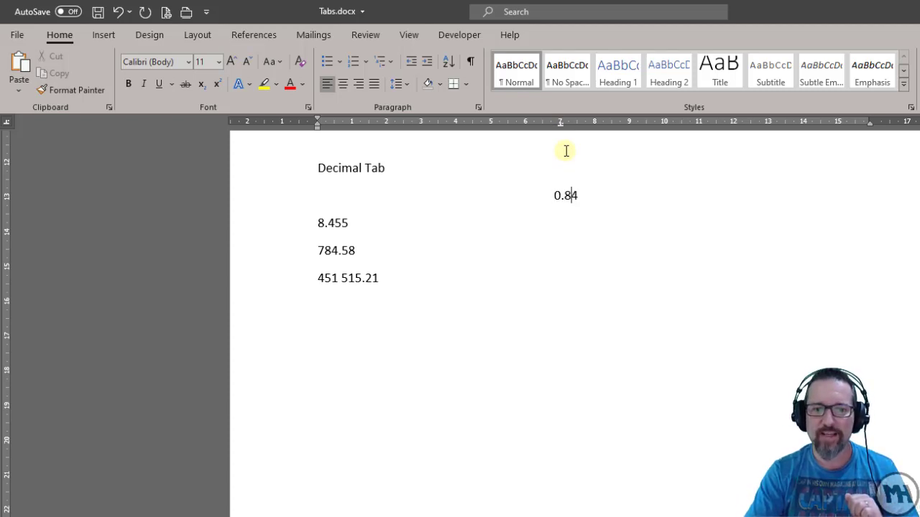
Rebuild the 8.455 and 784.58 lines so 784.58 aligns on the decimal stop.
key("Right")
key("Return")
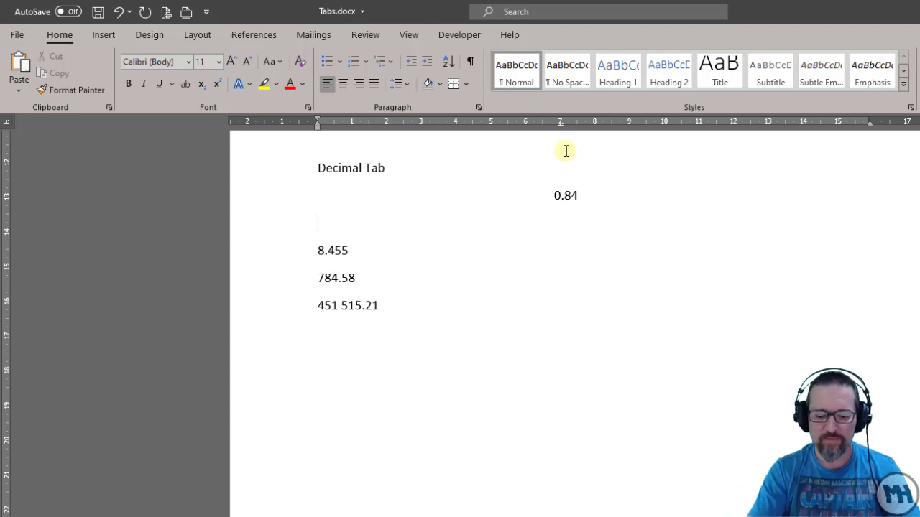
key("Delete")
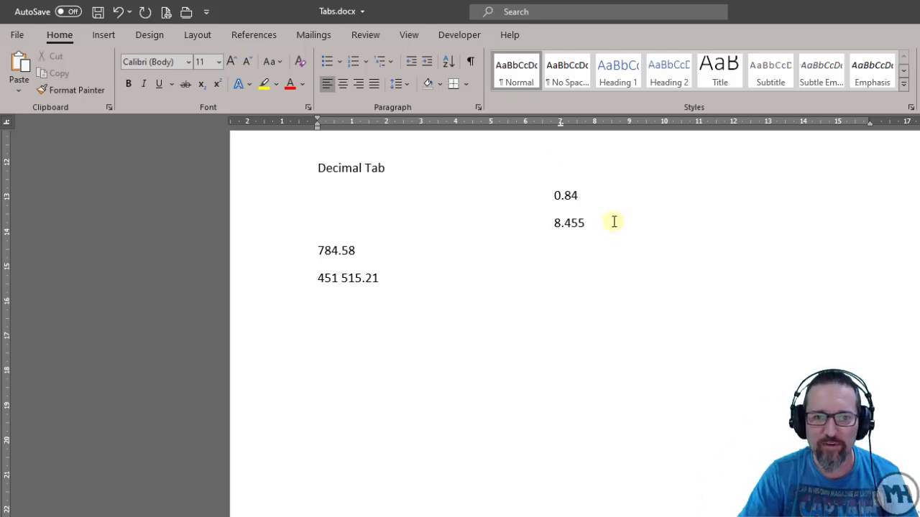
key("Delete")
key("Return")
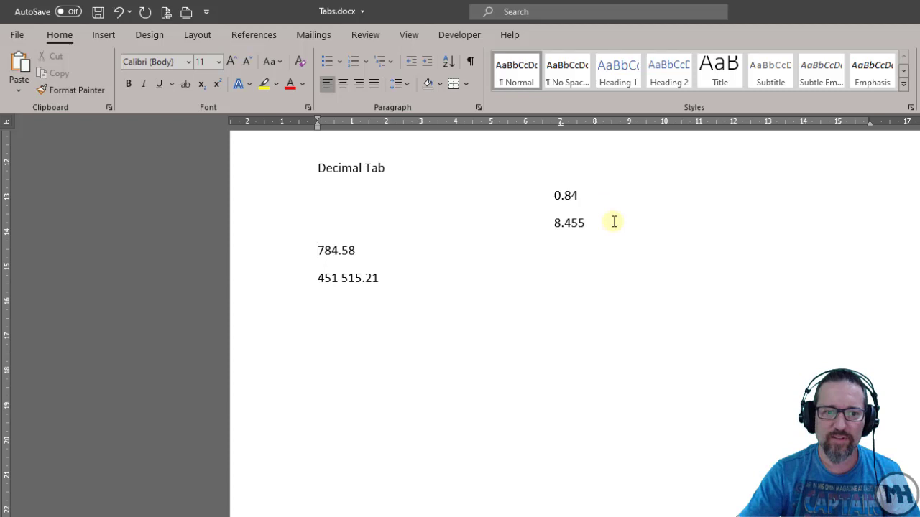
key("Tab")
Re-break the 451 515.21 line and align it on the 7 cm decimal stop.
key("Up")
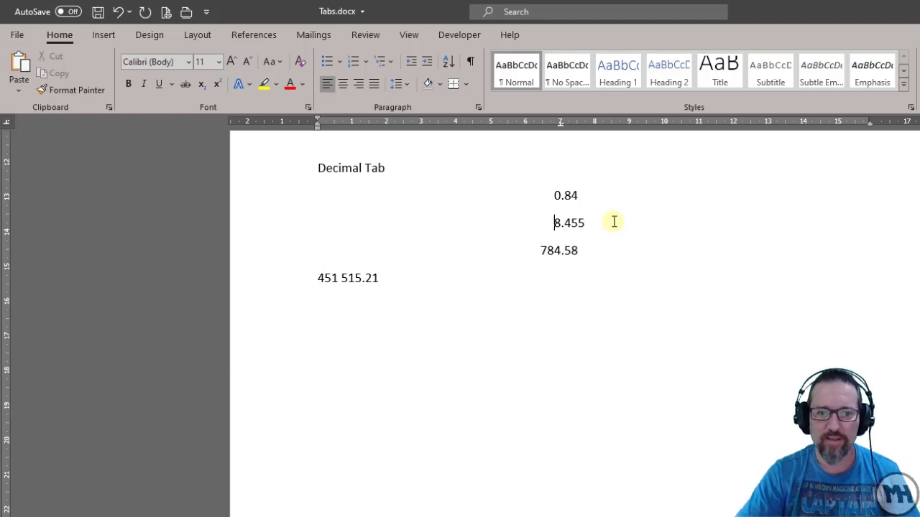
key("Down")
key("Down")
key("Up")
key("End")
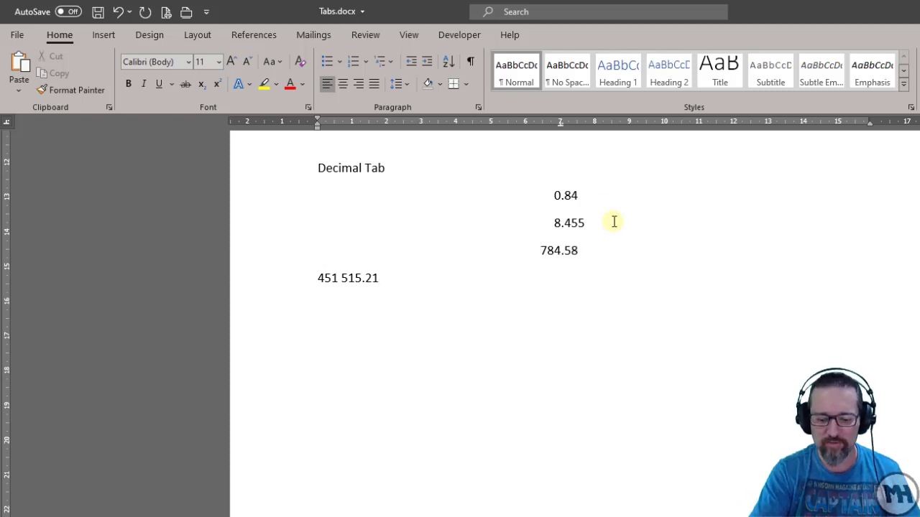
key("Delete")
key("Return")
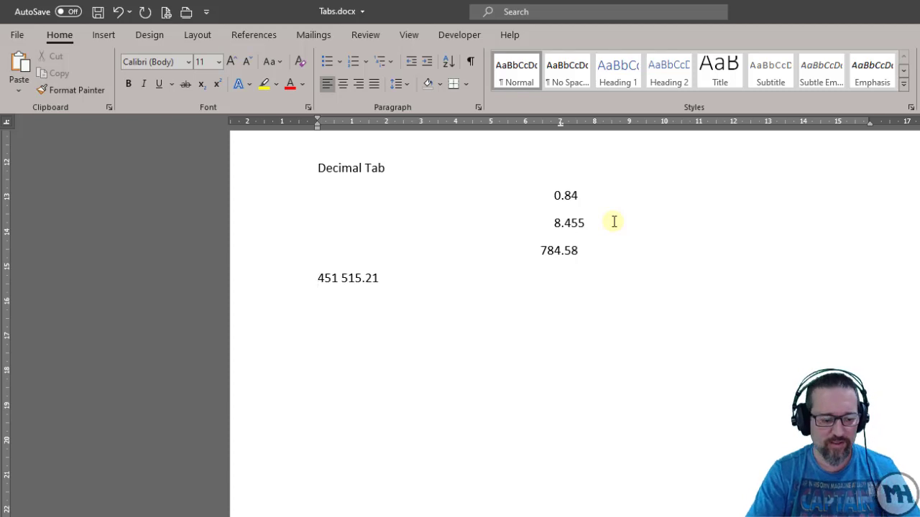
key("Tab")
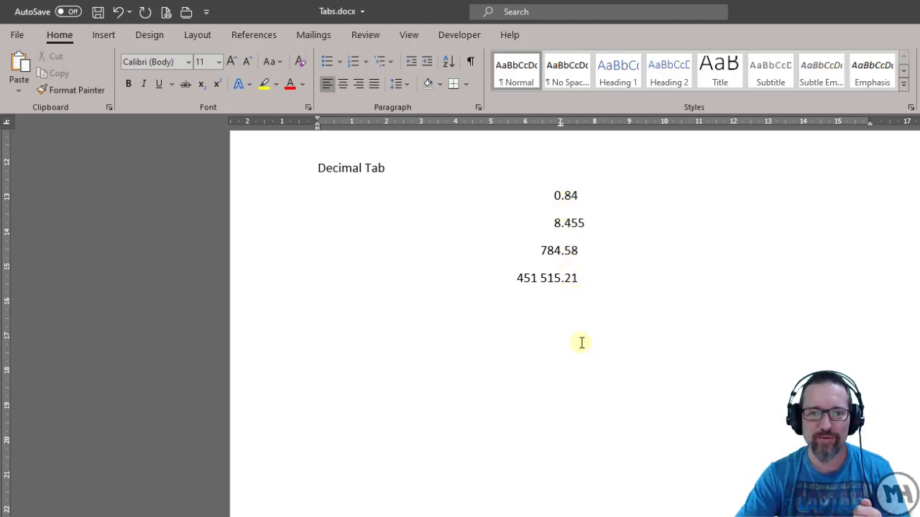
Start a new blank line after 451 515.21 below the decimal-aligned numbers.
scroll(581, 342, "up", 2)
scroll(583, 345, "up", 5)
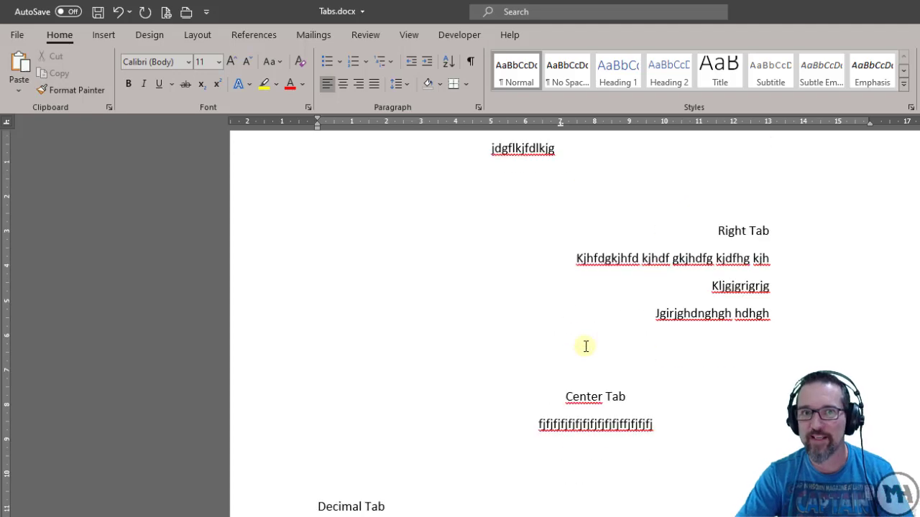
scroll(588, 346, "up", 1)
scroll(590, 348, "down", 7)
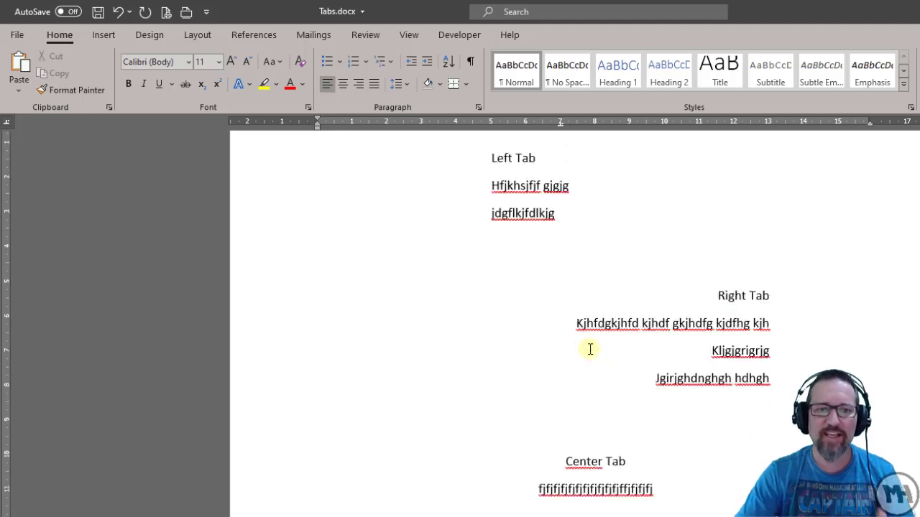
scroll(590, 349, "down", 3)
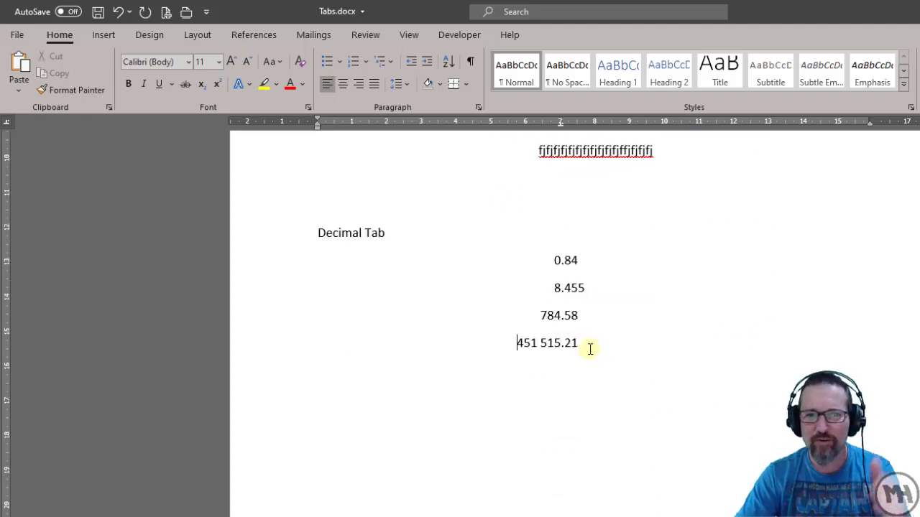
scroll(590, 349, "up", 4)
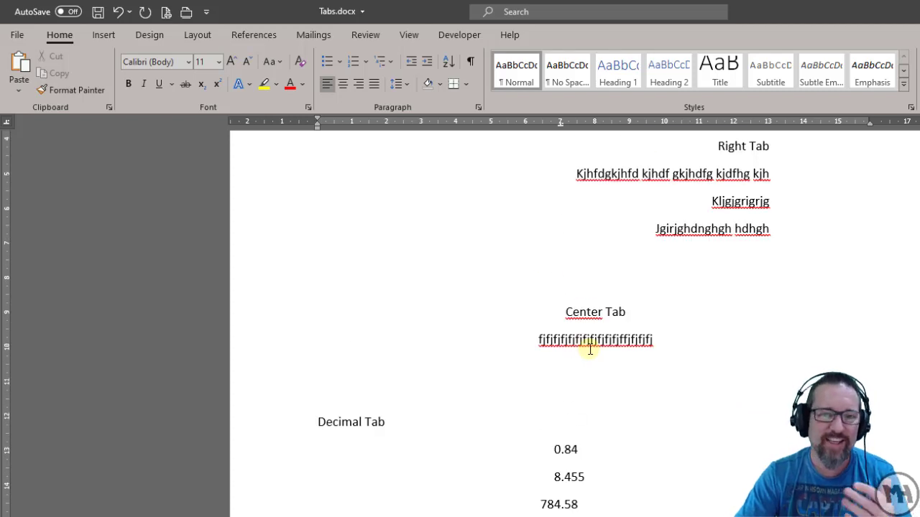
scroll(590, 349, "down", 3)
left_click(611, 372)
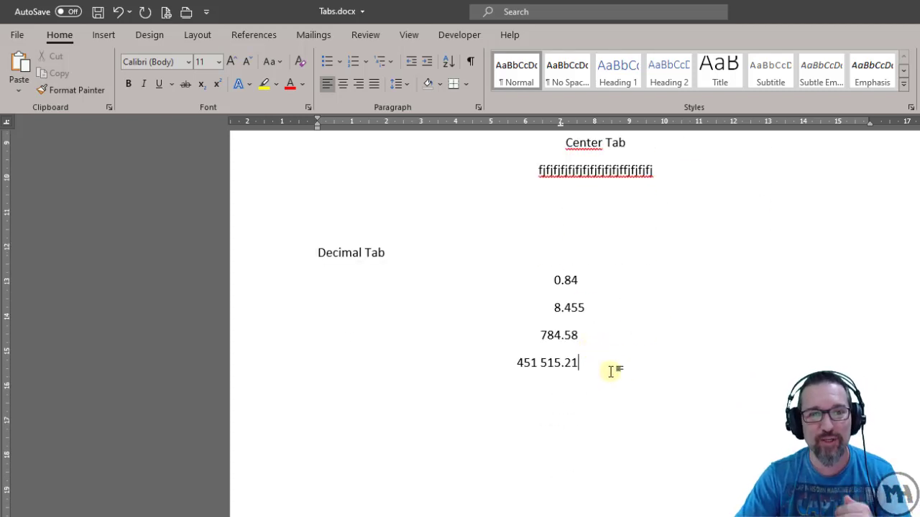
key("Return")
key("Return")
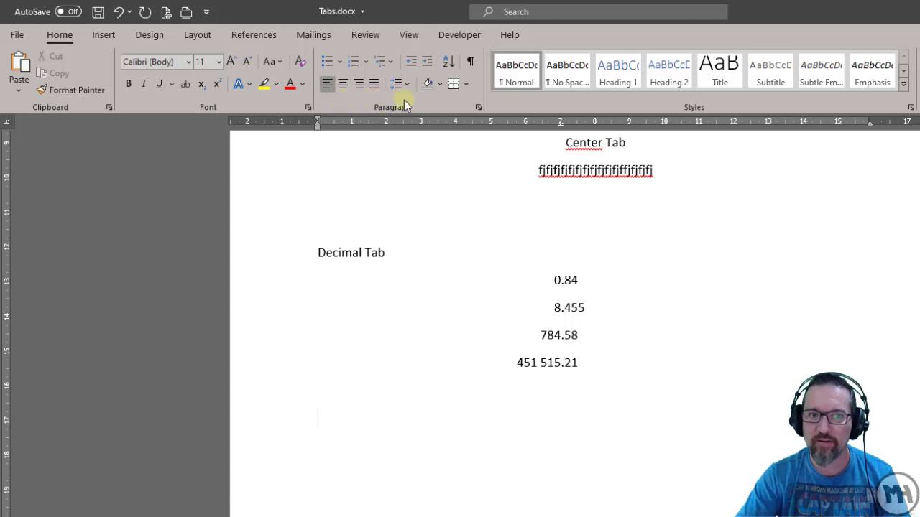
left_click(477, 110)
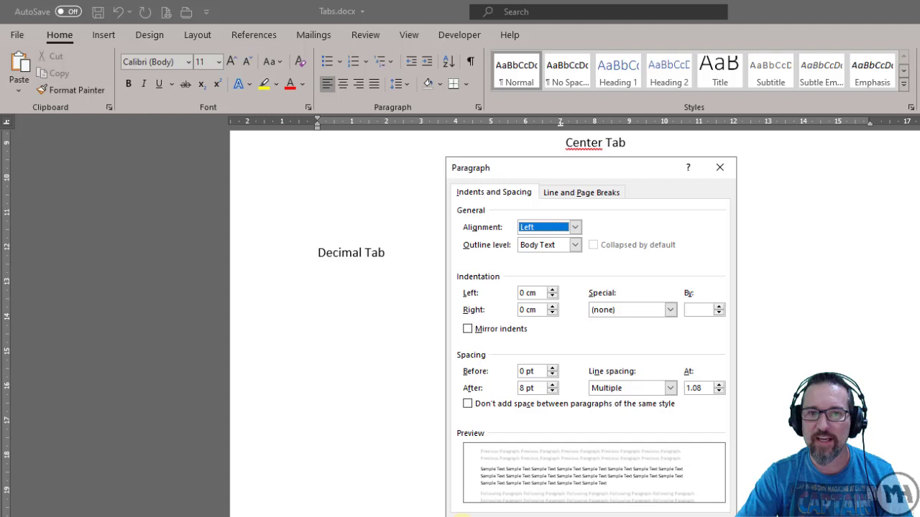
left_click(485, 511)
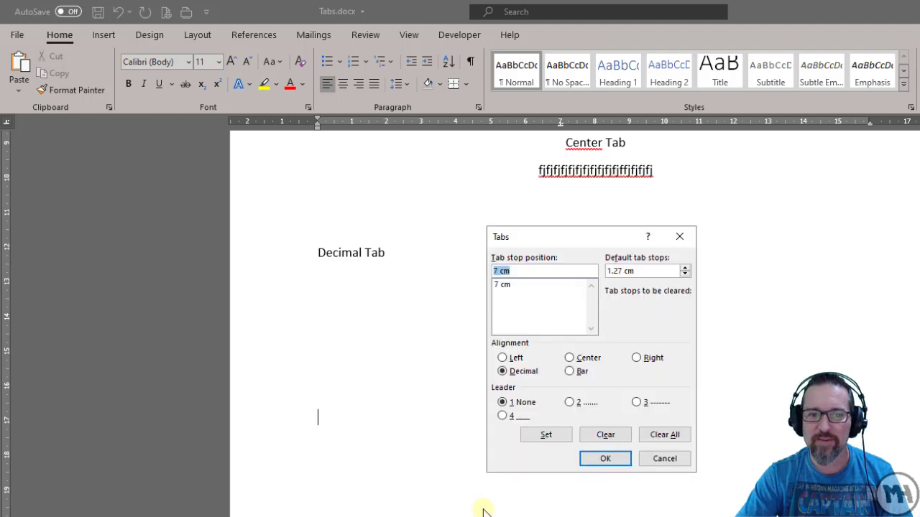
double_click(496, 271)
type("54")
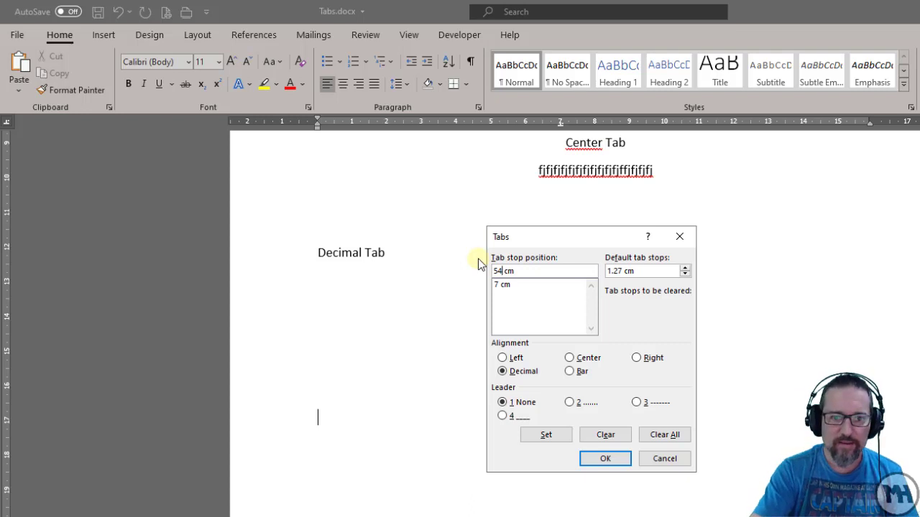
key("BackSpace")
type(".")
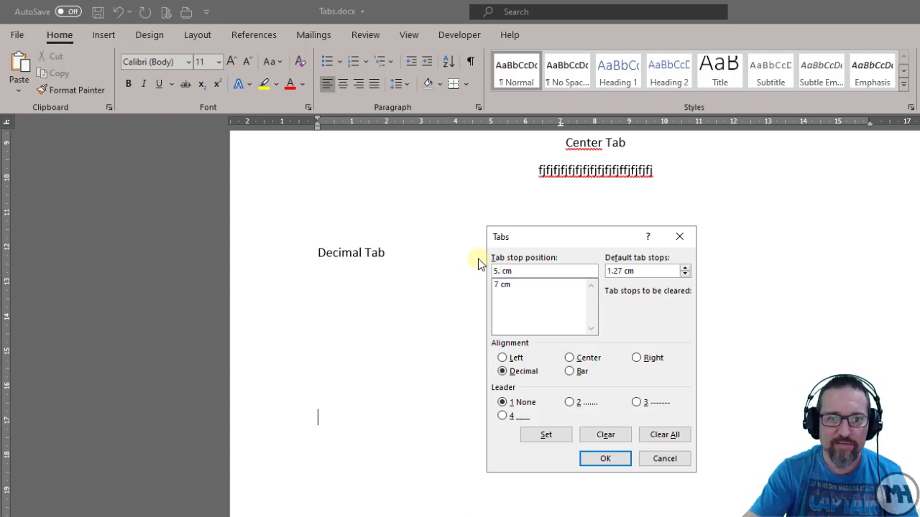
type("73")
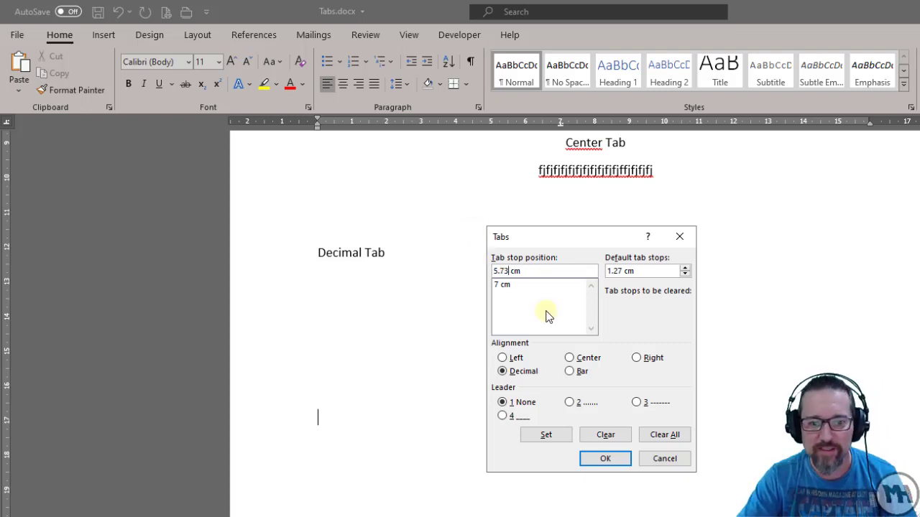
left_click(540, 436)
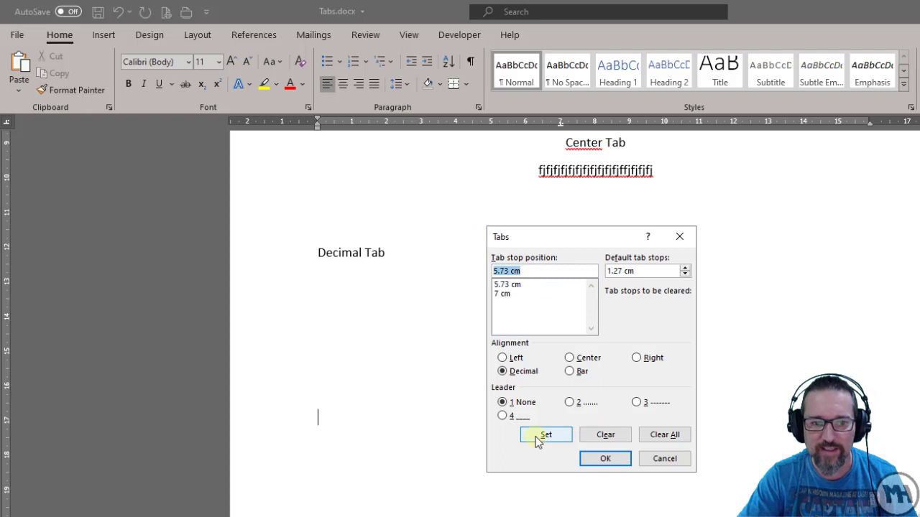
left_click(503, 285)
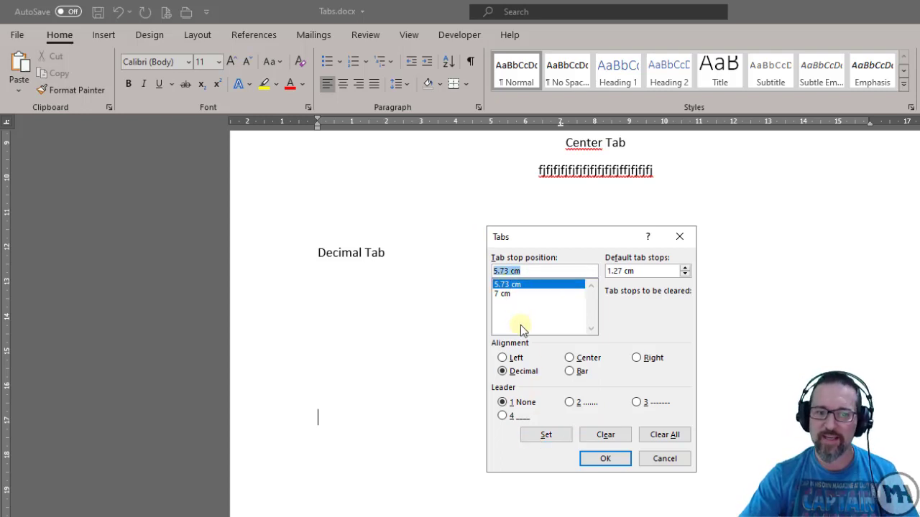
left_click(524, 404)
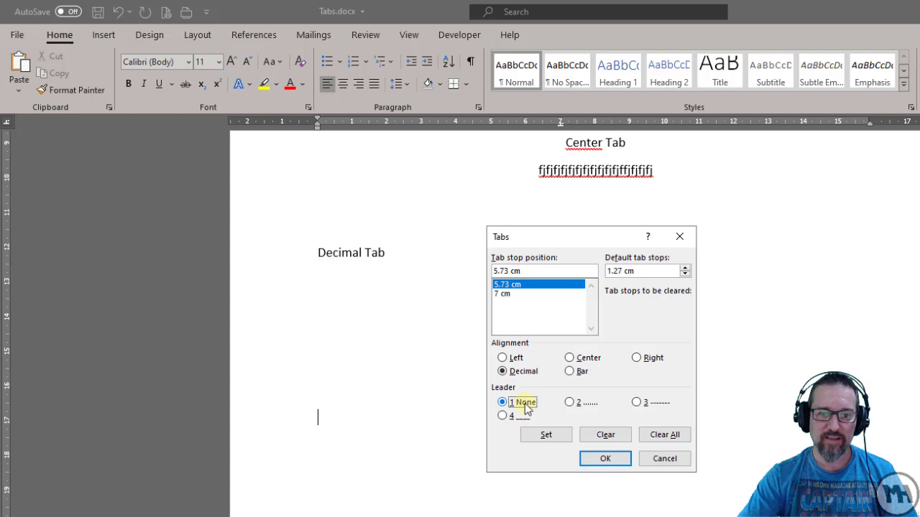
left_click(503, 358)
left_click(570, 358)
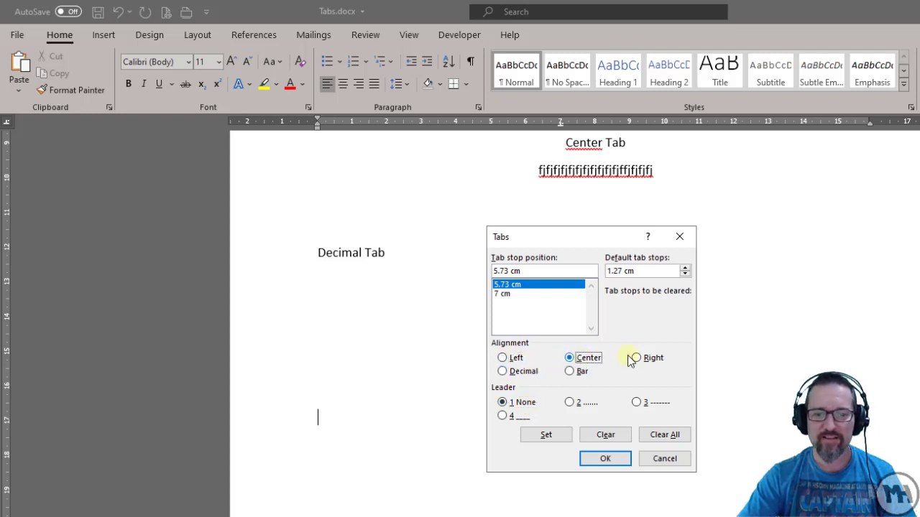
left_click(636, 358)
left_click(524, 372)
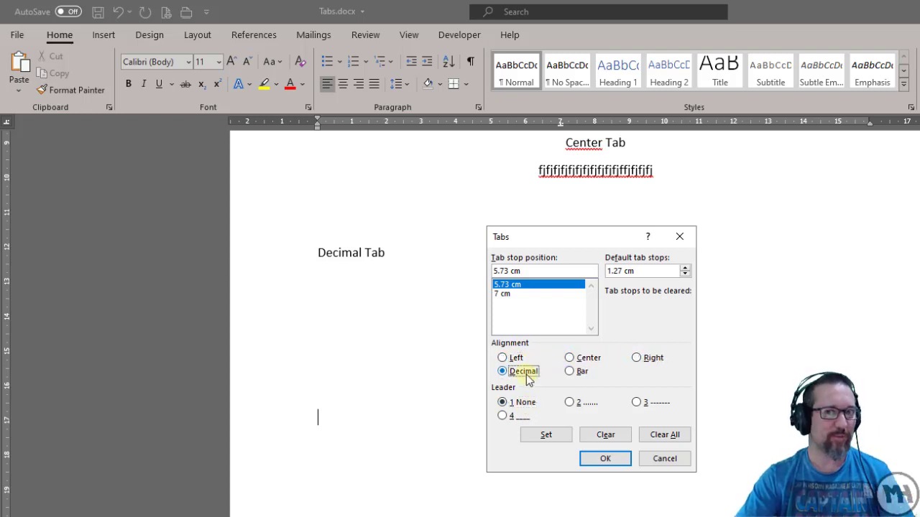
left_click(511, 357)
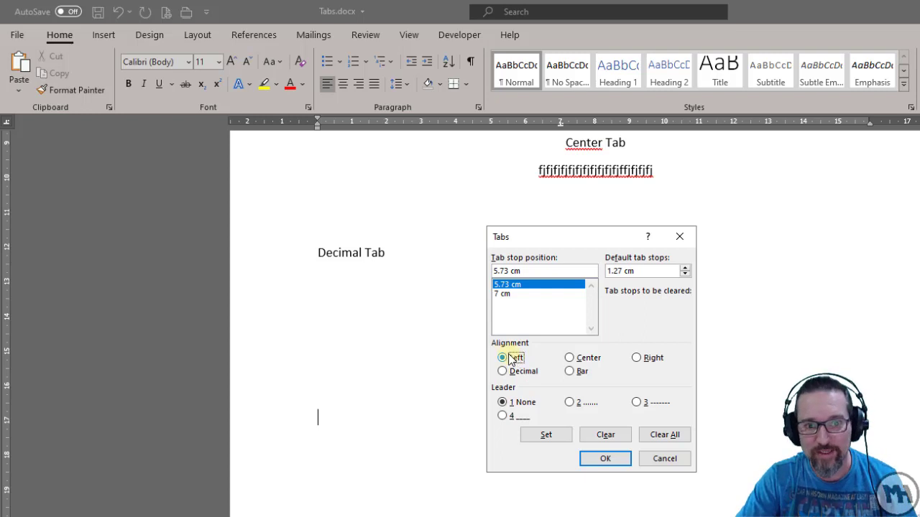
left_click(665, 458)
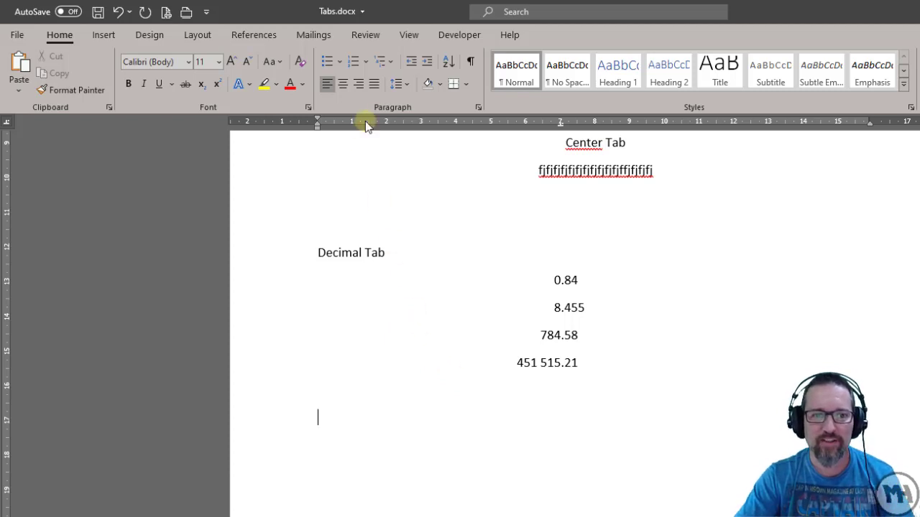
left_click(478, 107)
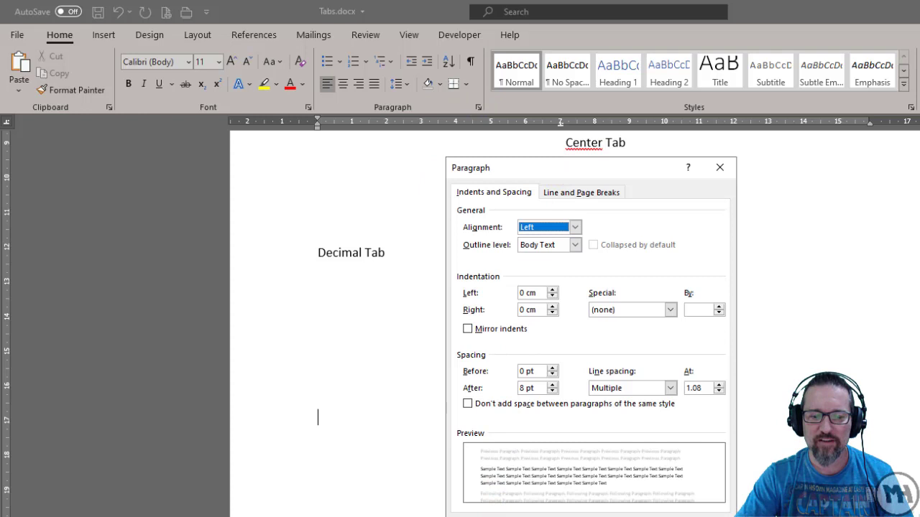
left_click(480, 516)
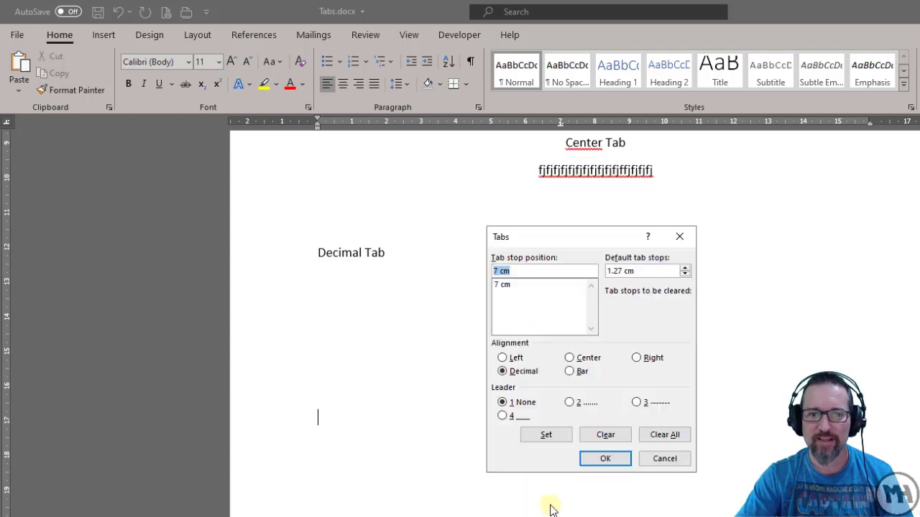
left_click(659, 459)
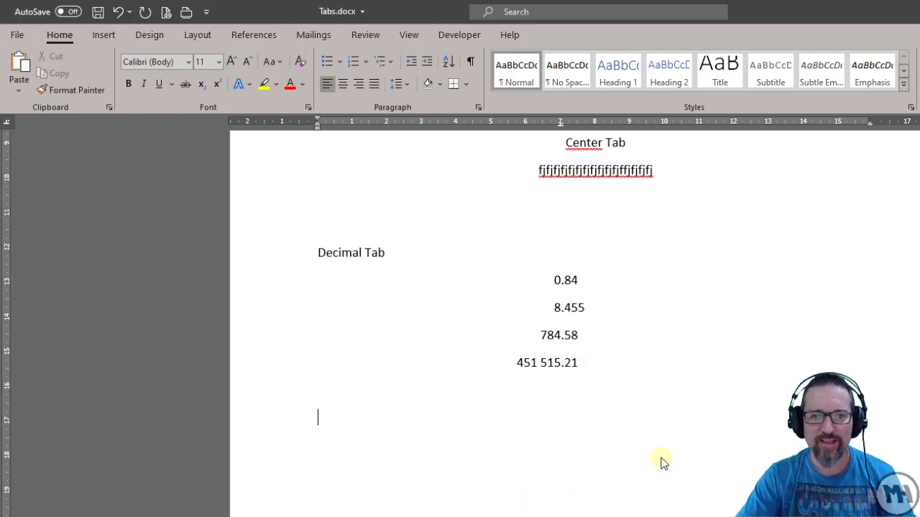
double_click(561, 125)
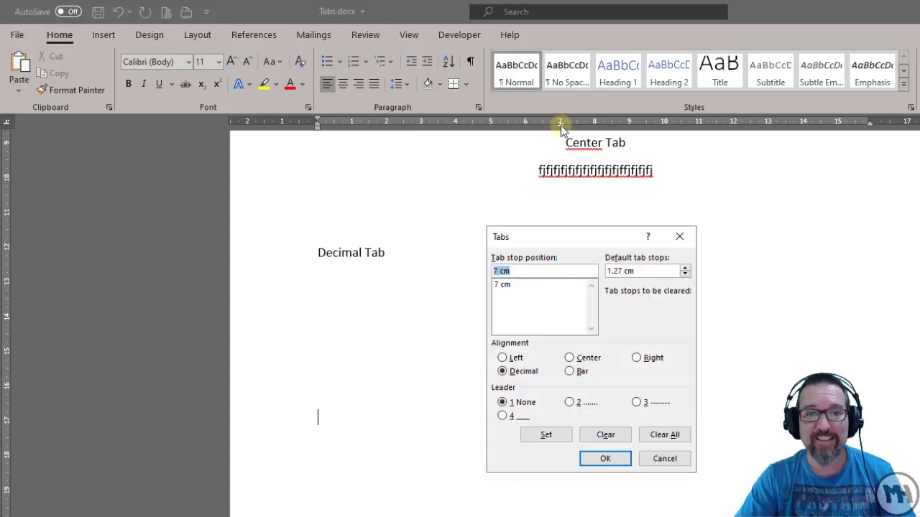
left_click(679, 237)
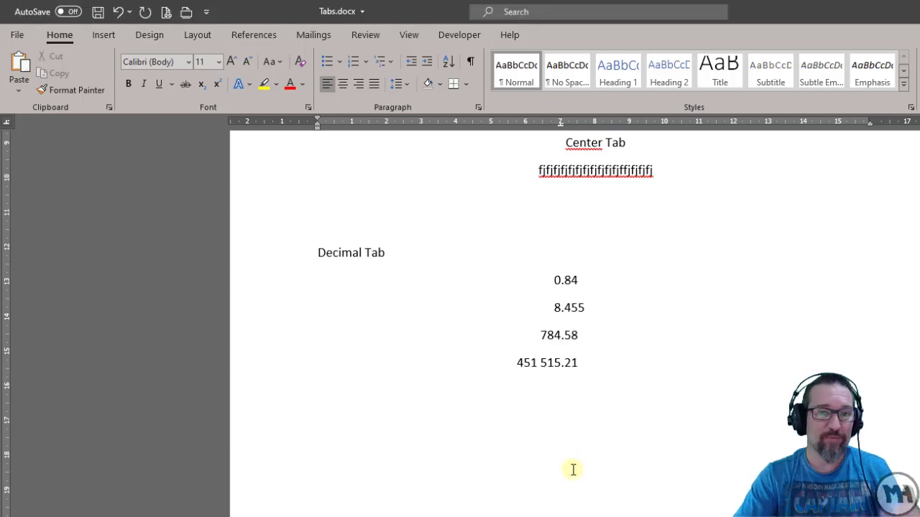